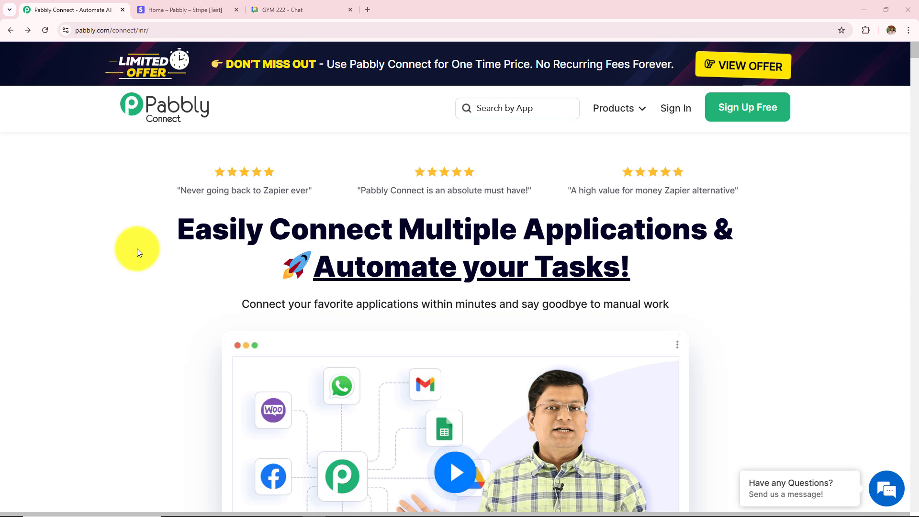
Sign in from the Pabbly Connect homepage and open the Pabbly Connect dashboard from the list of apps.
click(171, 33)
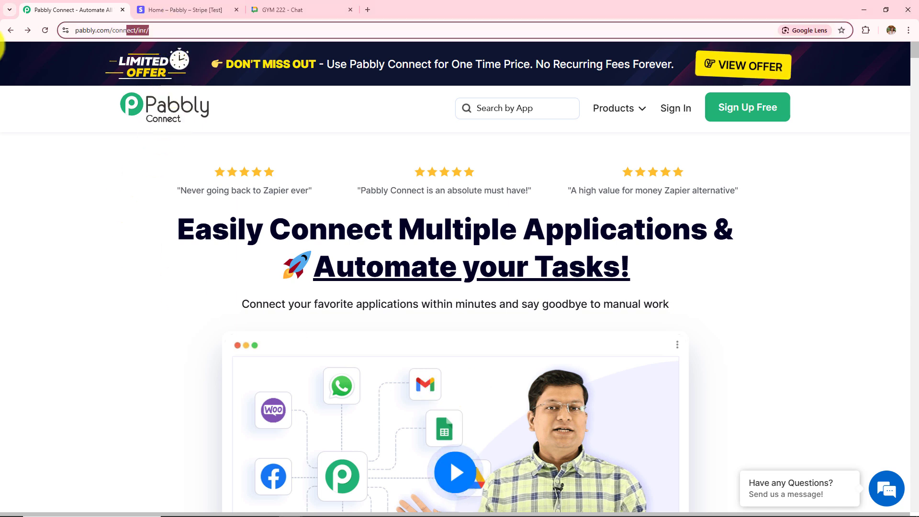
click(90, 305)
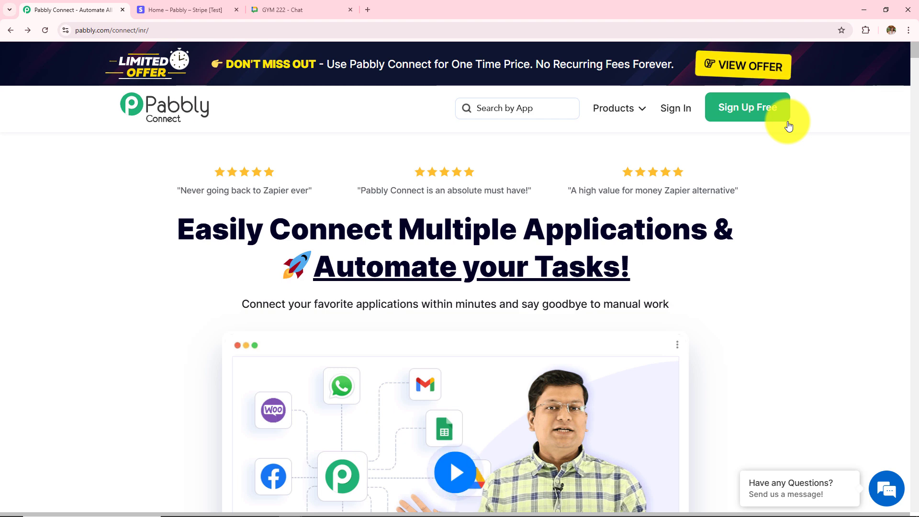
click(676, 108)
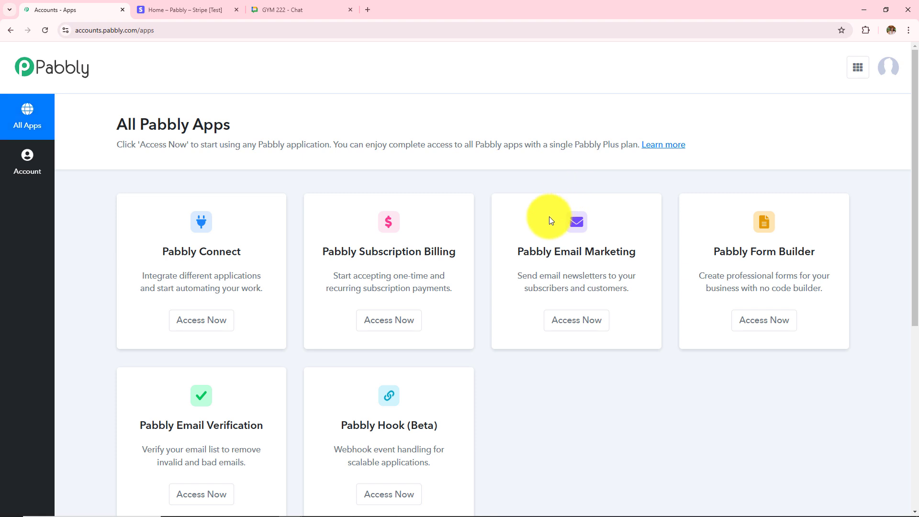
scroll(615, 430, down, 1)
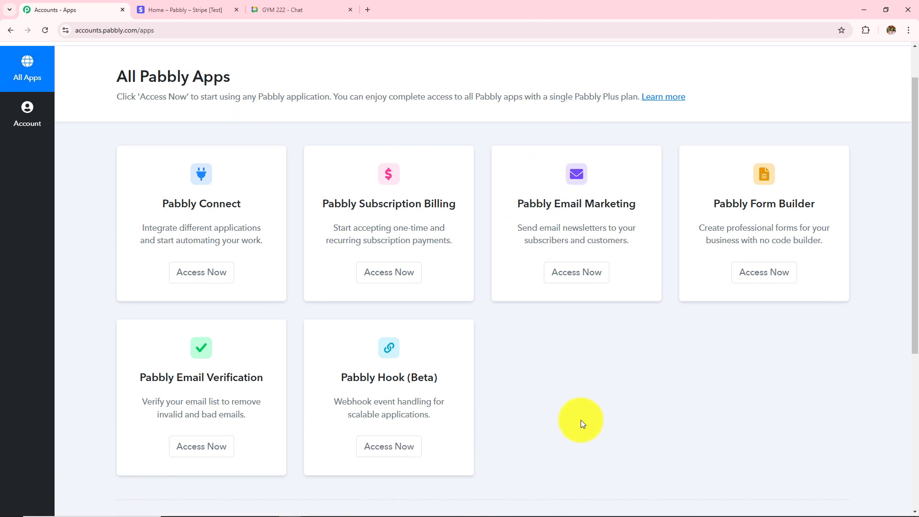
click(213, 282)
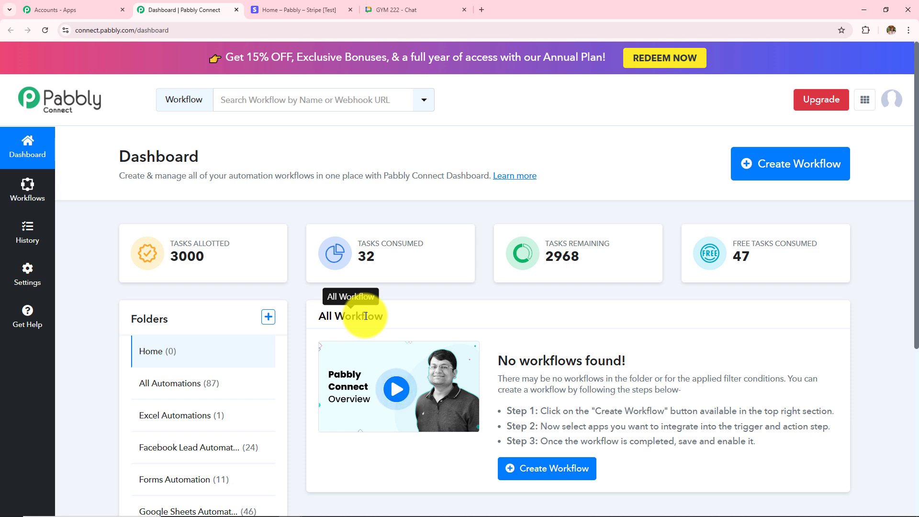
Look over the dashboard's All Workflow section, the folder list and the form for creating a folder.
drag(314, 317, 419, 326)
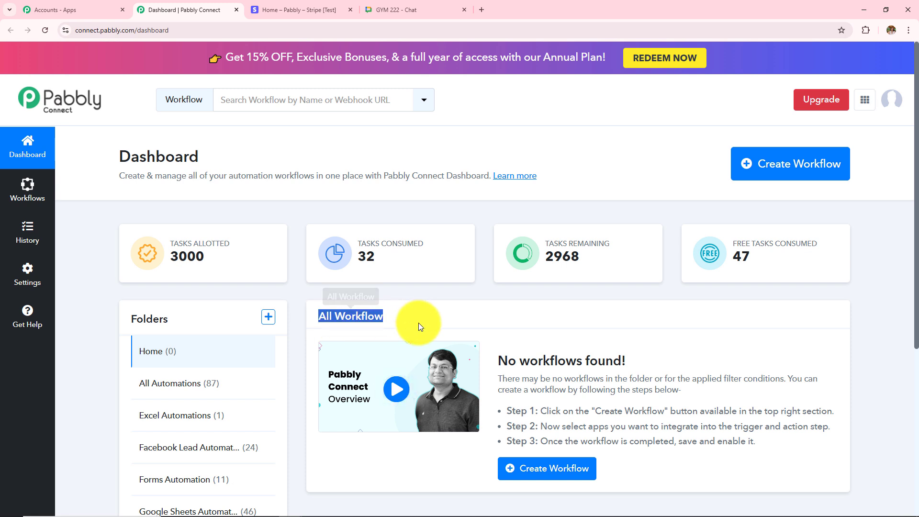
scroll(569, 294, down, 2)
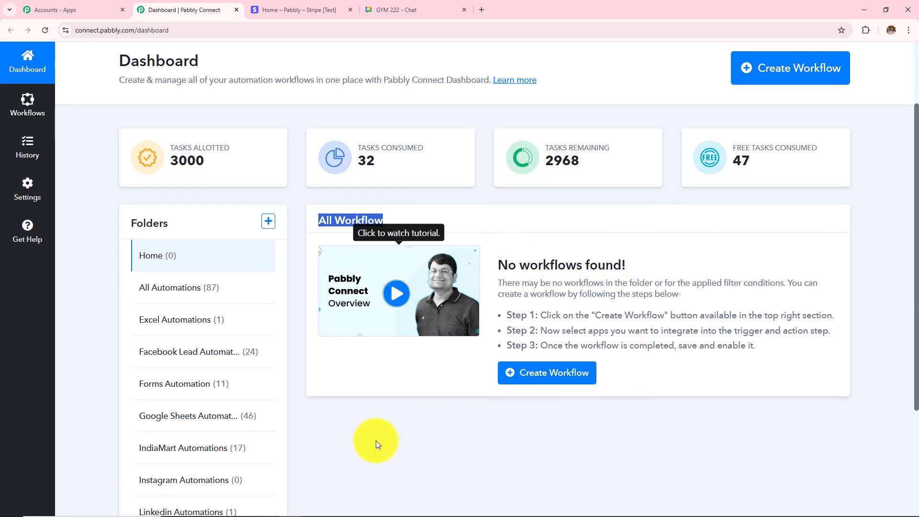
click(381, 458)
scroll(382, 457, down, 2)
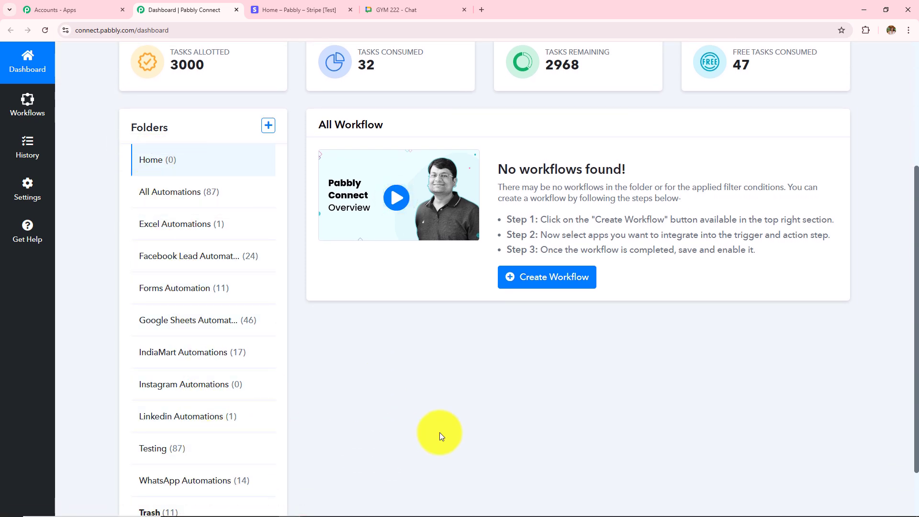
scroll(440, 430, up, 4)
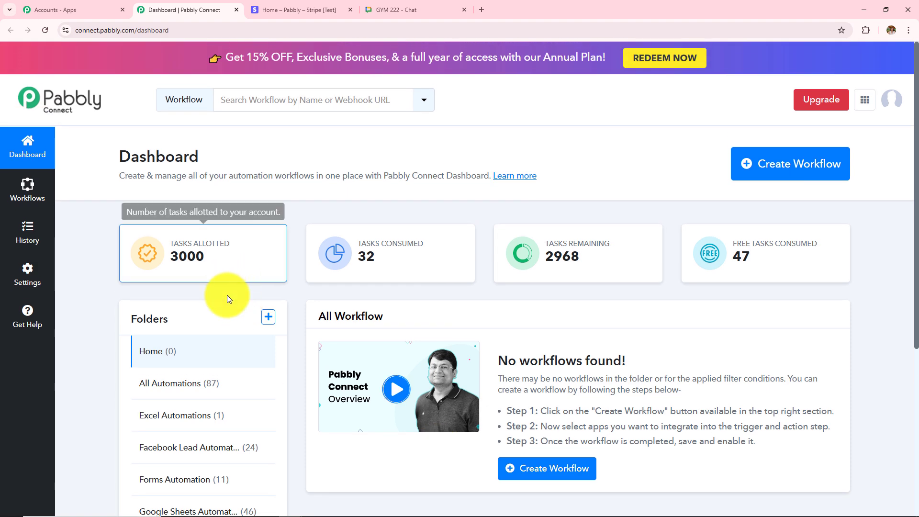
click(268, 317)
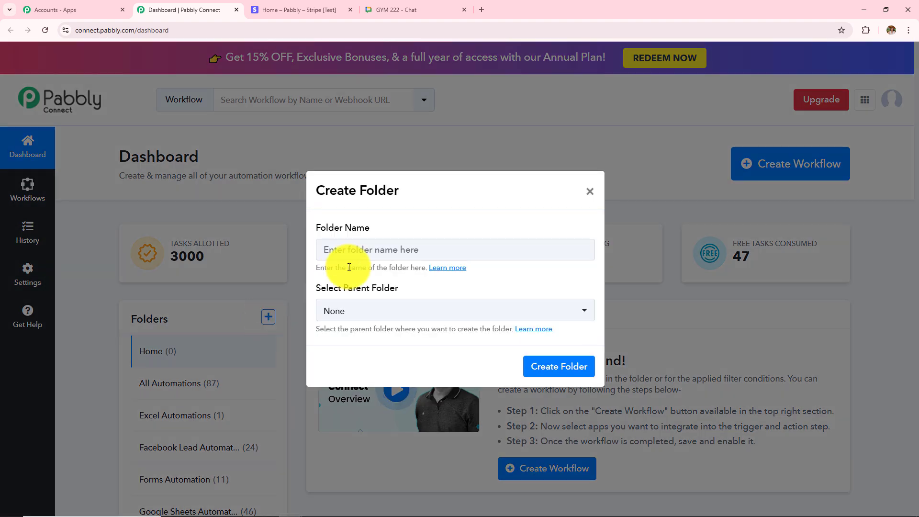
click(589, 191)
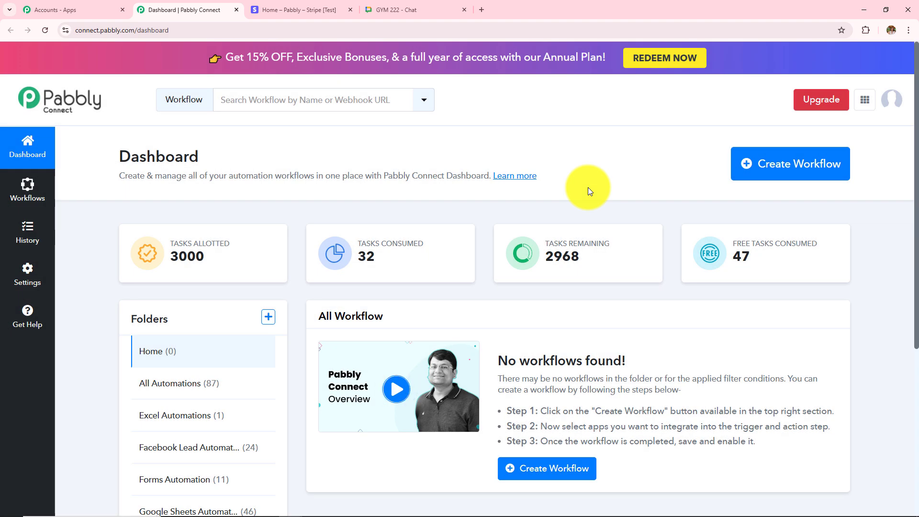
Start a new workflow and name it "How to Notify Team on Google Chat for Stripe Payment".
click(811, 184)
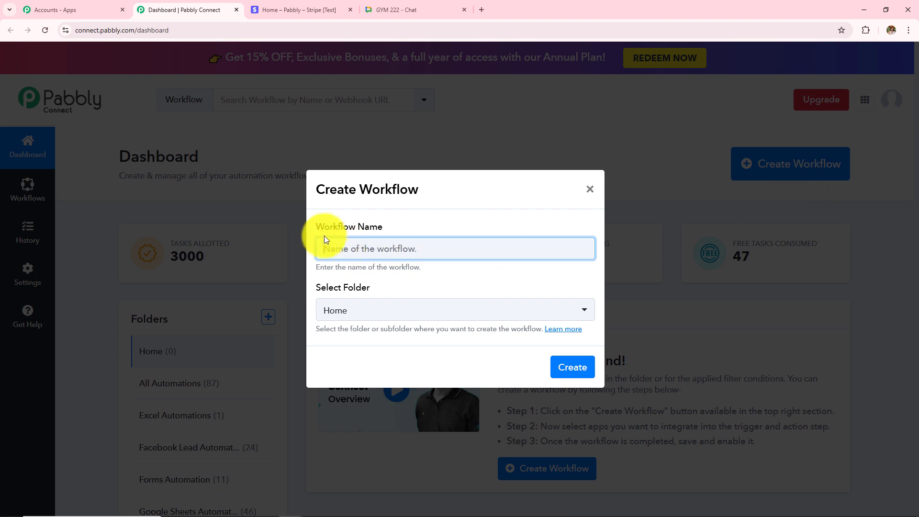
drag(316, 228, 410, 240)
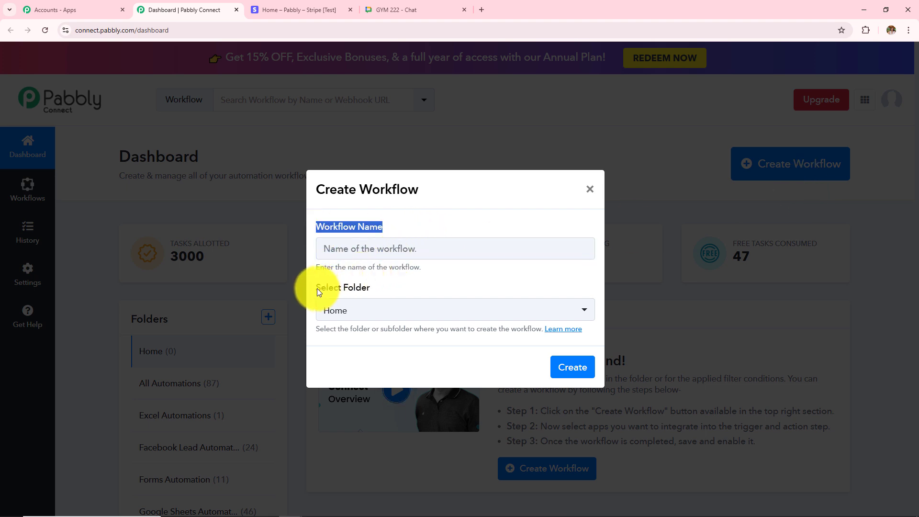
drag(317, 289, 387, 289)
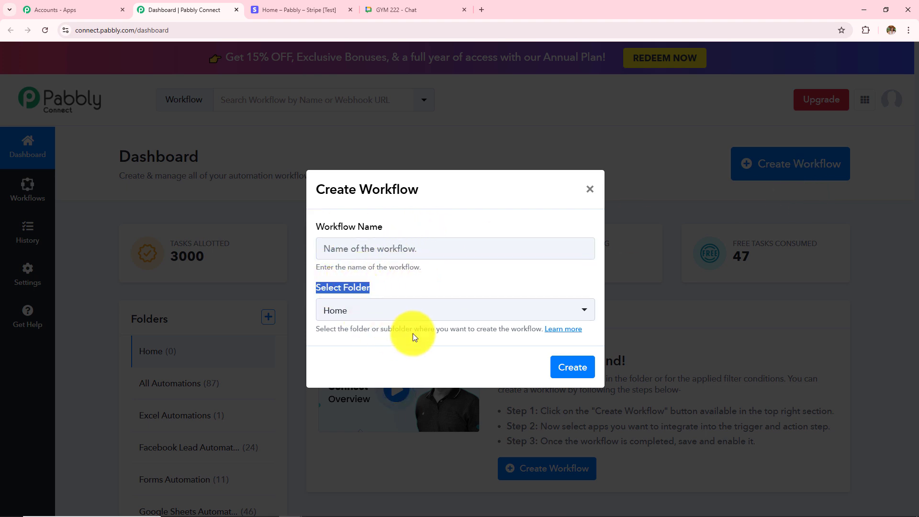
click(403, 250)
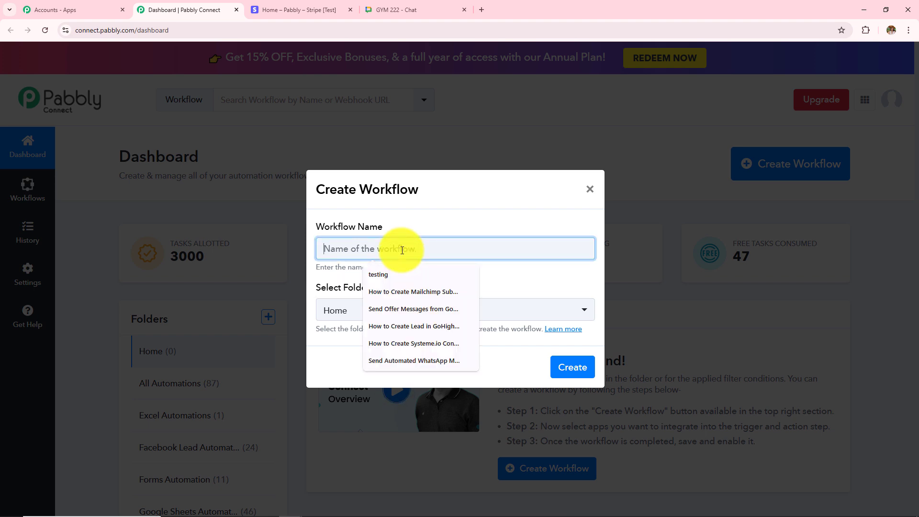
text(How to Notify Team on Google Chat for Stripe Payment)
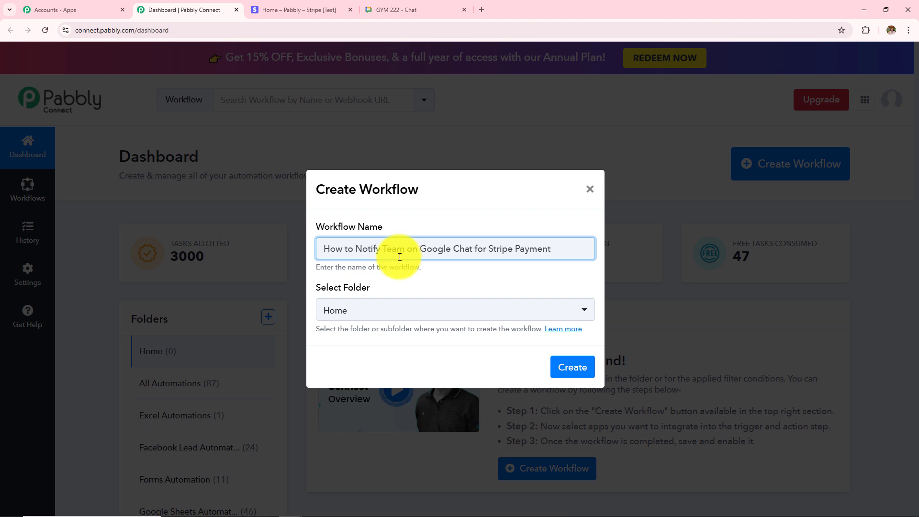
Assign the new workflow to the All Automations folder and create it.
click(390, 311)
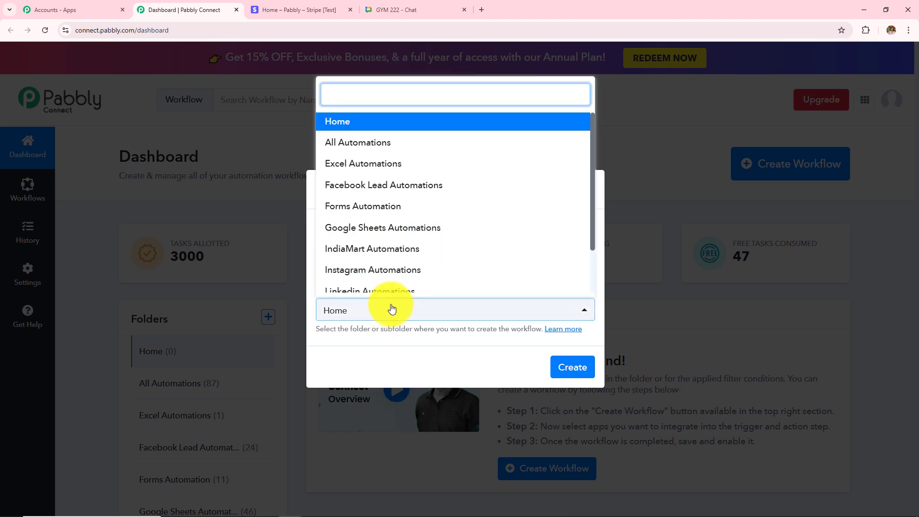
scroll(472, 255, down, 2)
scroll(470, 254, up, 2)
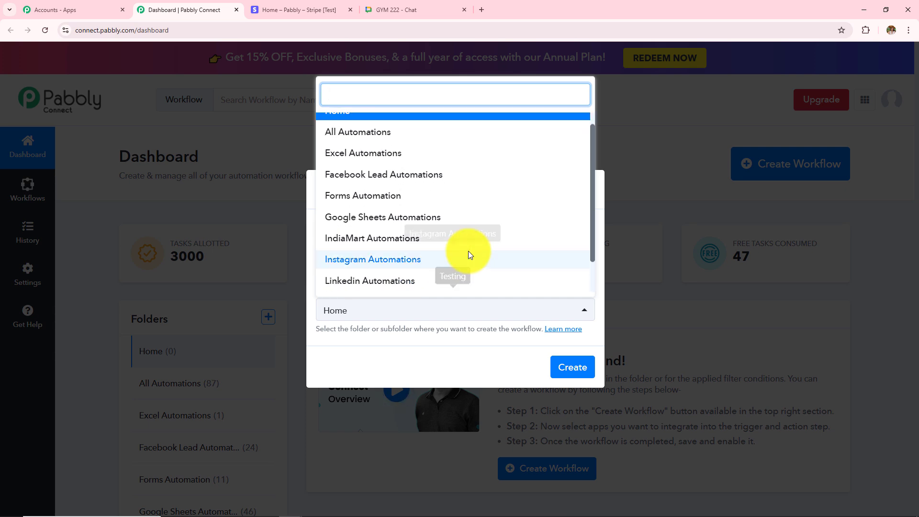
scroll(469, 254, up, 1)
click(374, 142)
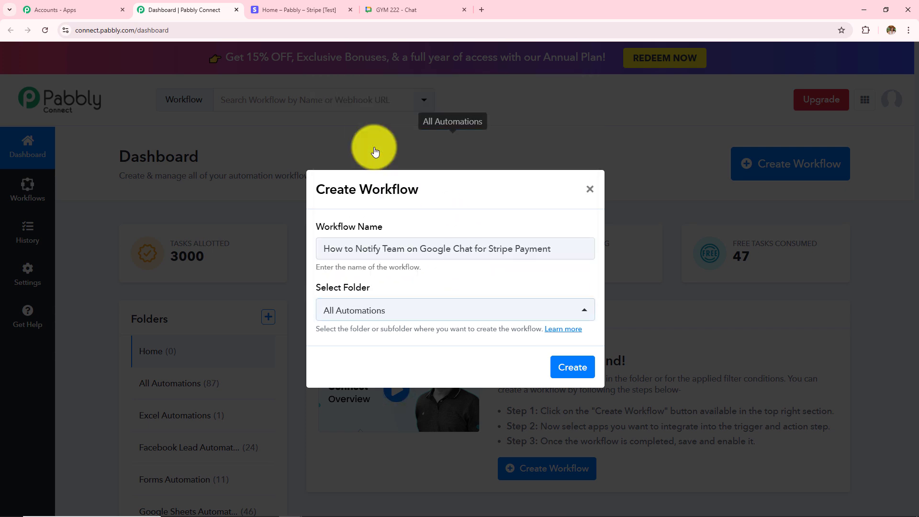
click(571, 369)
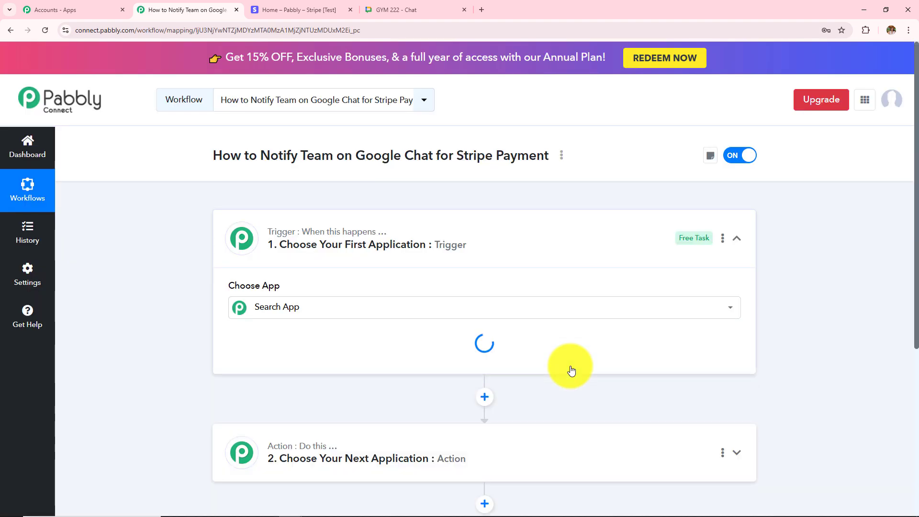
Collapse the trigger section and review the workflow's title alongside its trigger and action steps.
click(737, 238)
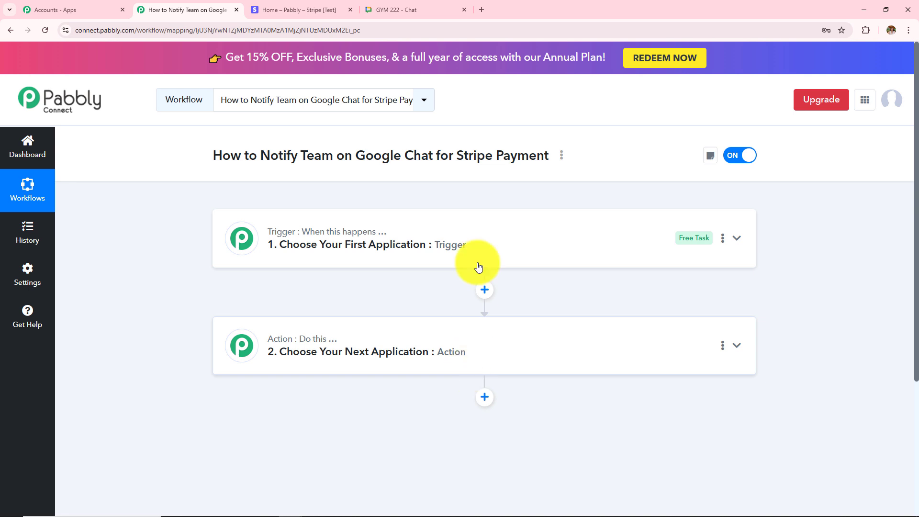
drag(456, 156, 573, 158)
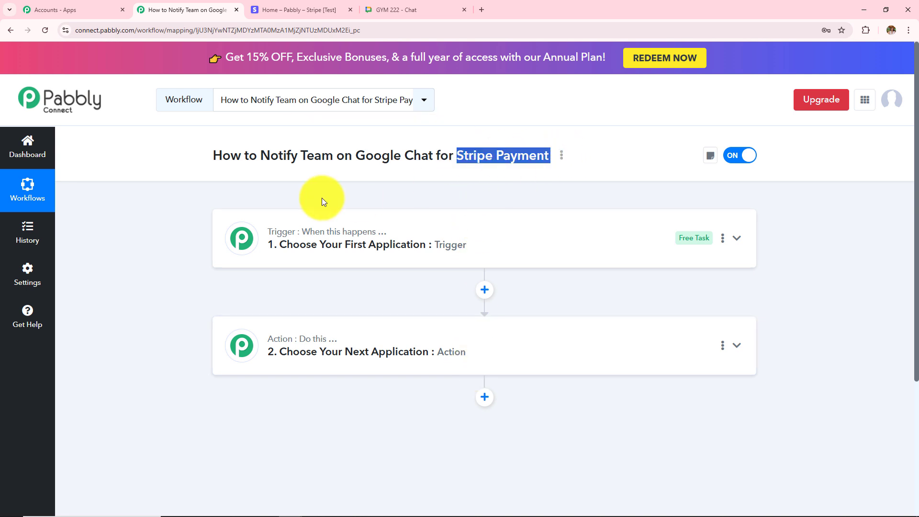
drag(352, 156, 443, 154)
click(401, 183)
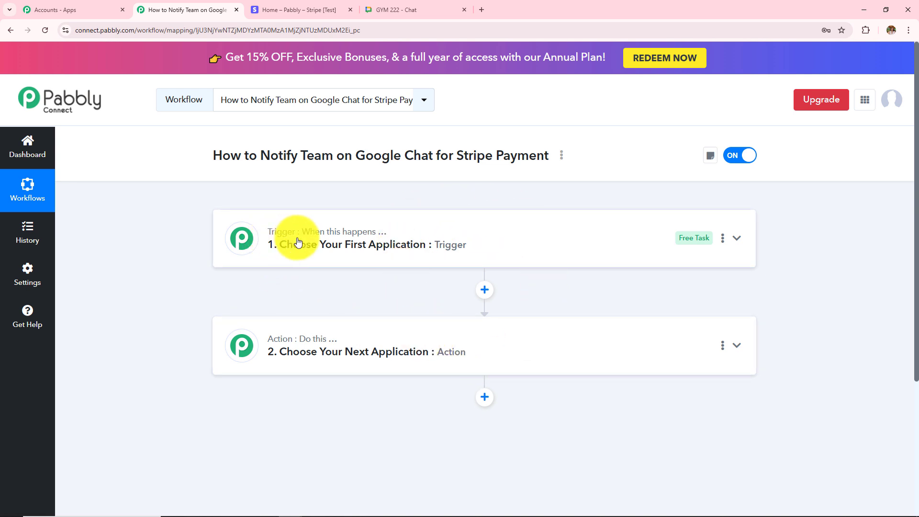
mouse_move(359, 240)
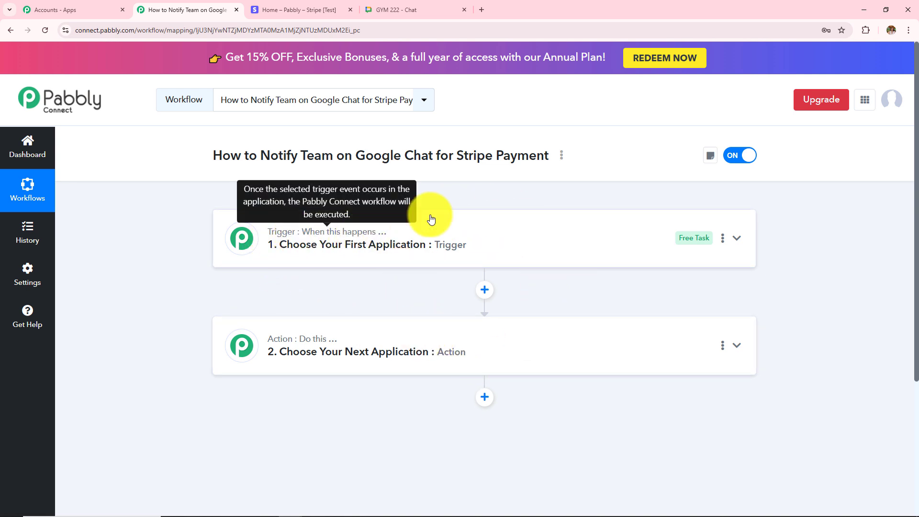
drag(456, 156, 550, 153)
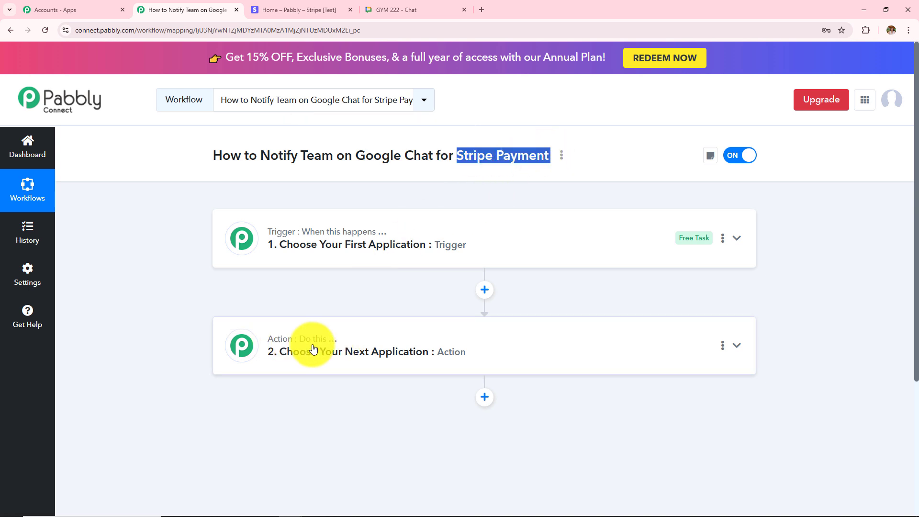
drag(259, 156, 472, 154)
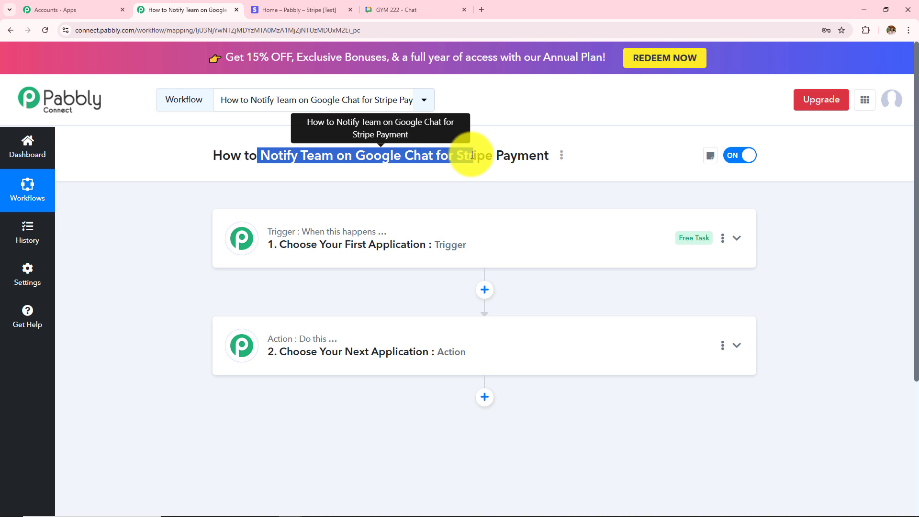
click(384, 197)
Set the workflow's trigger application to Stripe with New Charge as the trigger event.
click(384, 236)
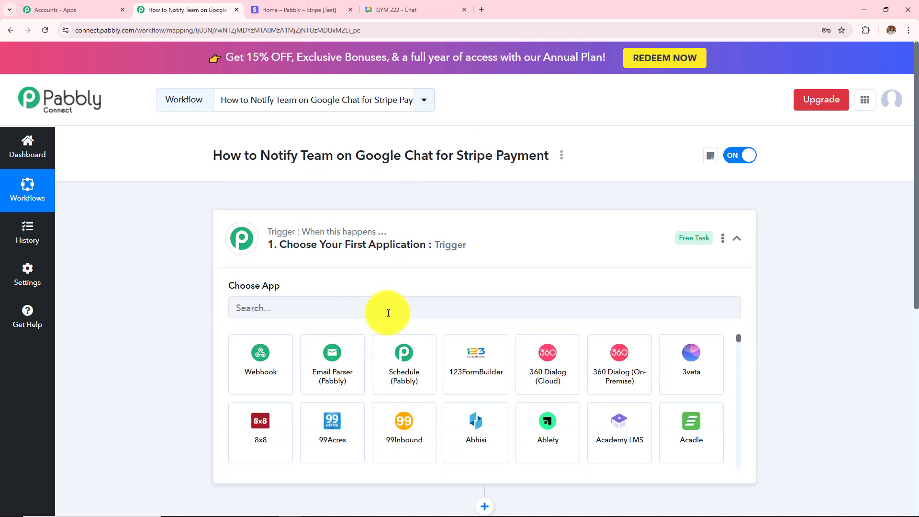
click(374, 311)
text(Strip)
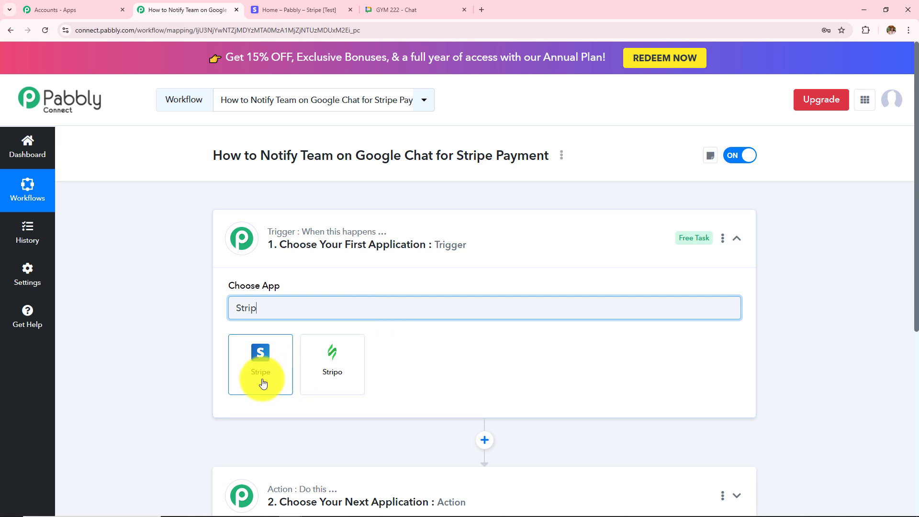
click(262, 380)
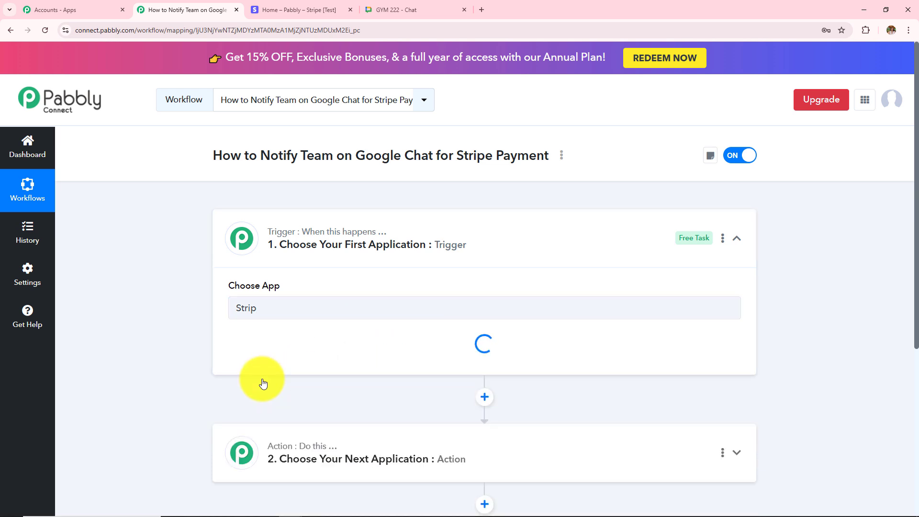
click(287, 358)
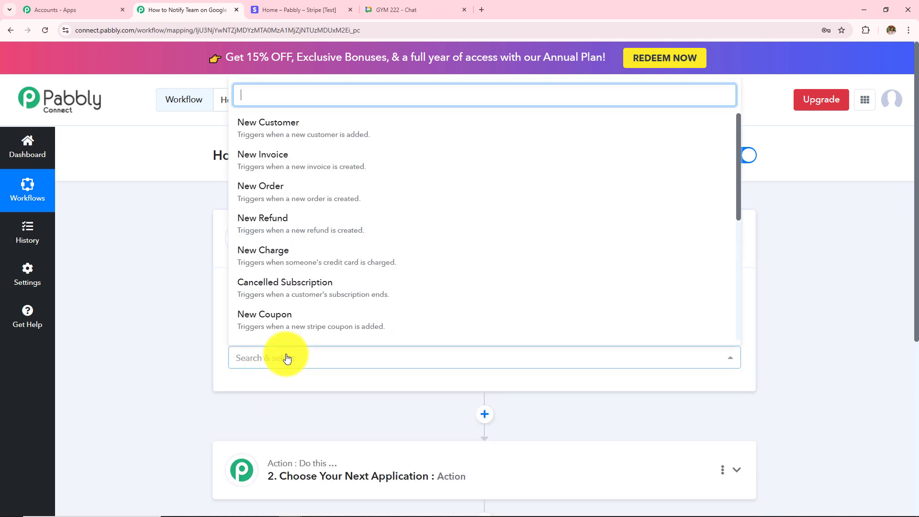
click(273, 260)
Read the instructions under the Webhook URL for adding a webhook to the Stripe account.
scroll(362, 258, down, 2)
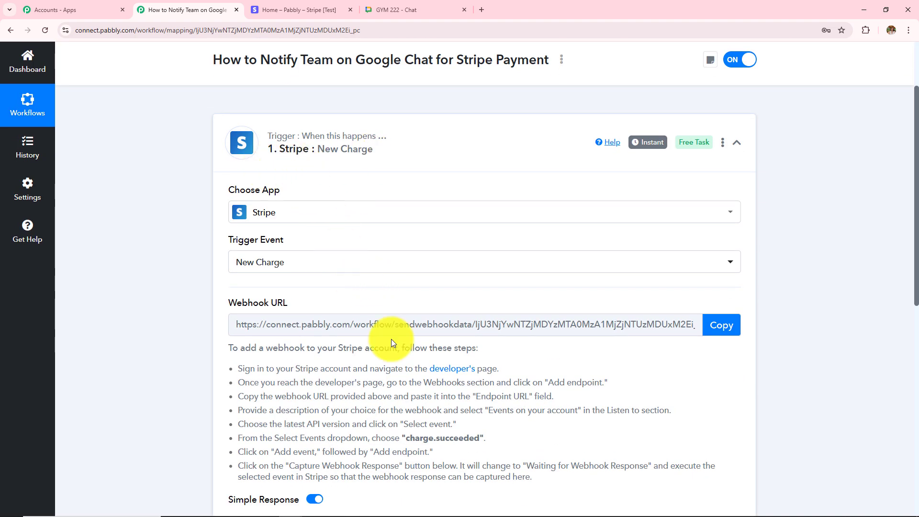
scroll(370, 399, down, 2)
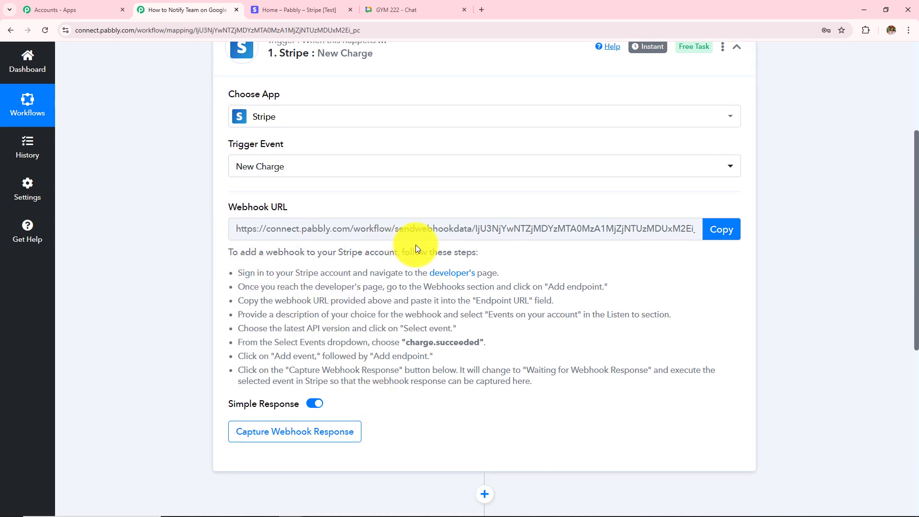
scroll(412, 282, up, 1)
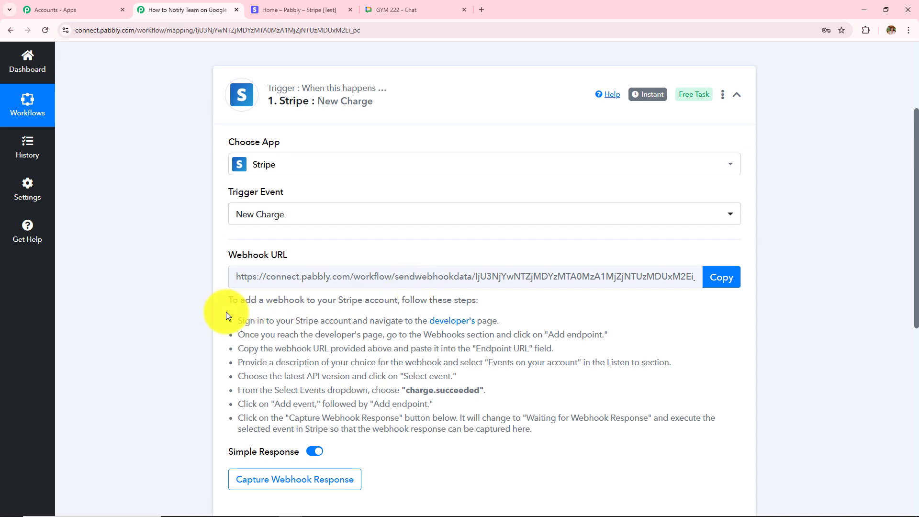
drag(226, 316, 472, 446)
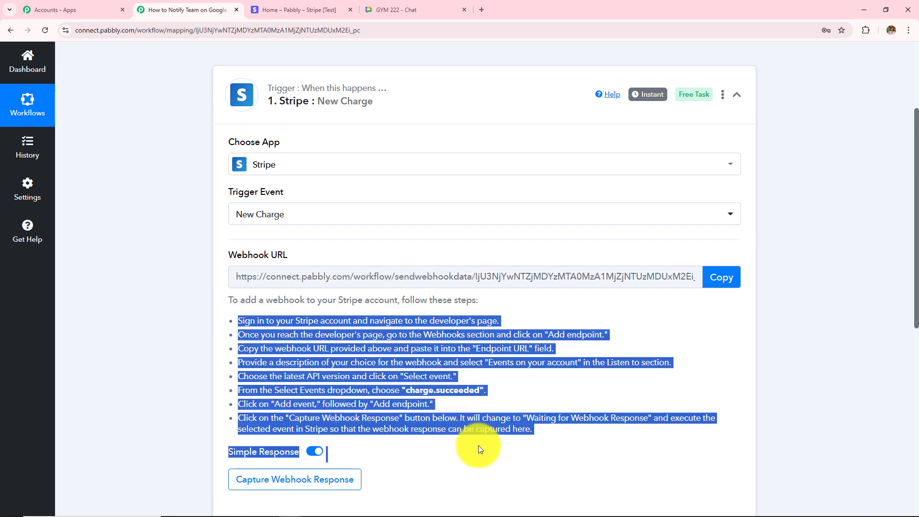
click(453, 452)
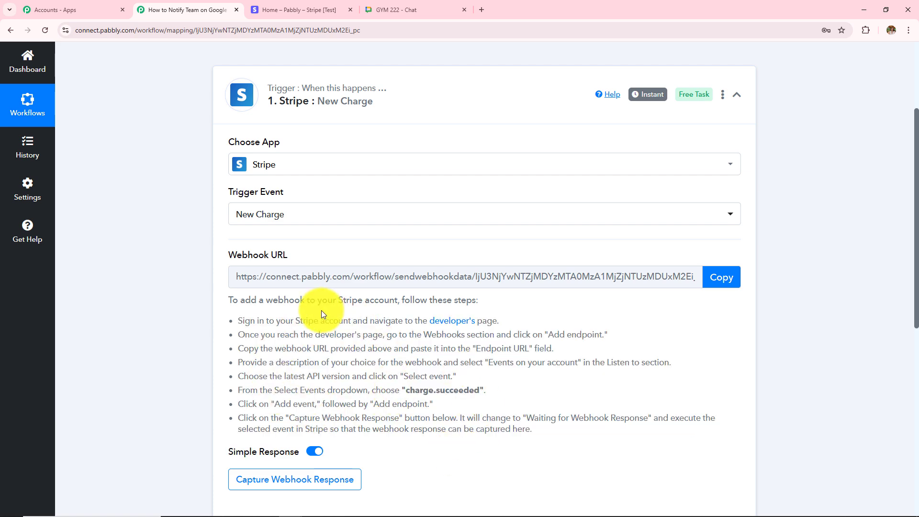
Switch to Stripe and start adding a new hosted webhook endpoint from the developer tools' event destinations.
click(303, 5)
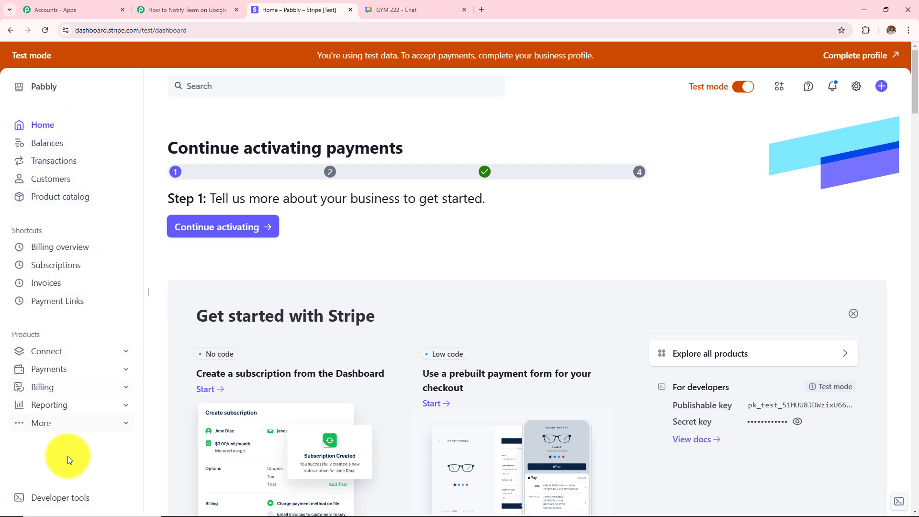
click(72, 506)
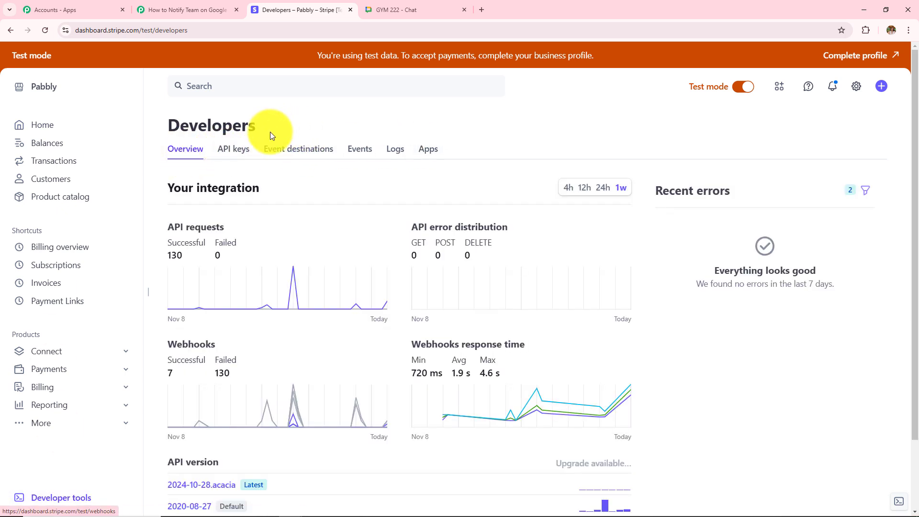
click(290, 156)
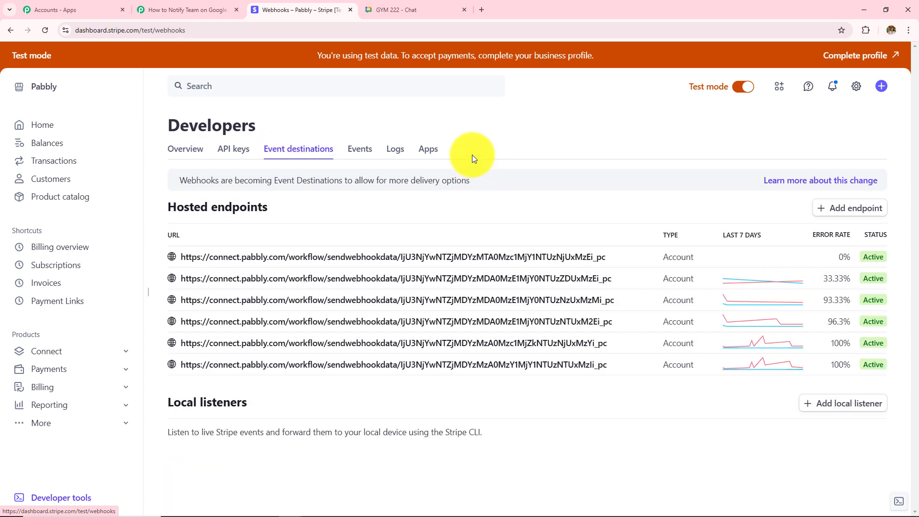
click(851, 210)
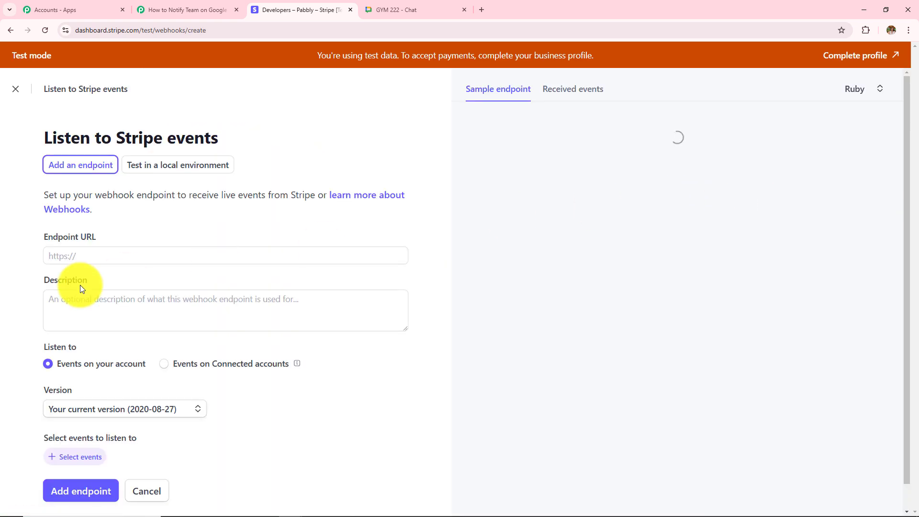
Copy the trigger's webhook URL from Pabbly Connect into Stripe's Endpoint URL and enter Testing as the endpoint's description.
drag(42, 234, 189, 235)
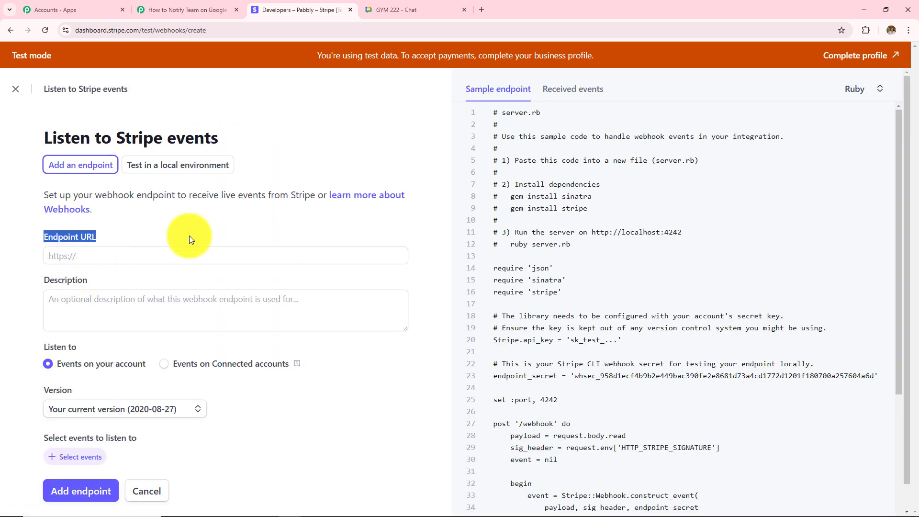
click(186, 10)
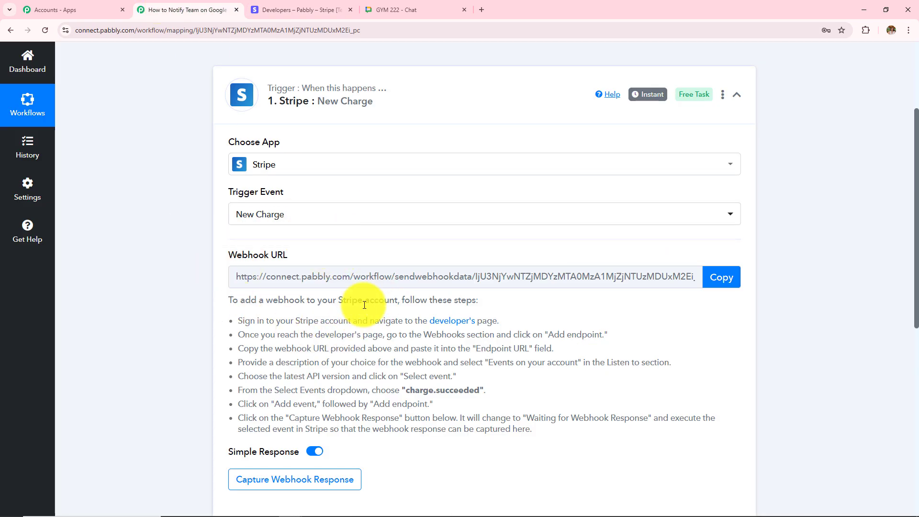
click(718, 278)
click(297, 9)
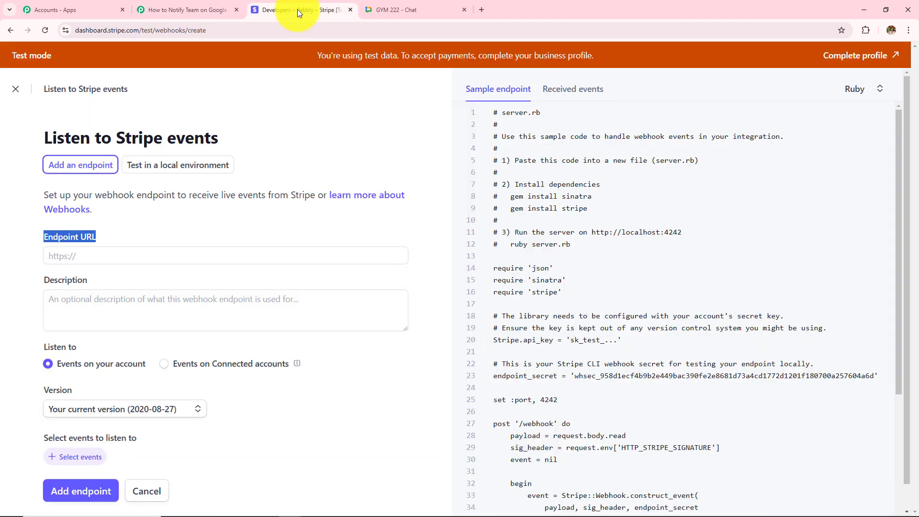
click(144, 250)
key(ctrl+v)
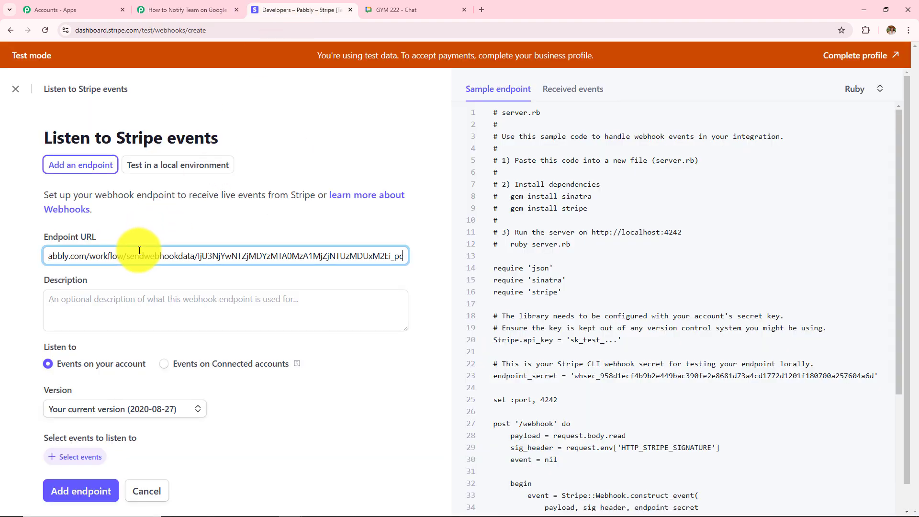
click(127, 299)
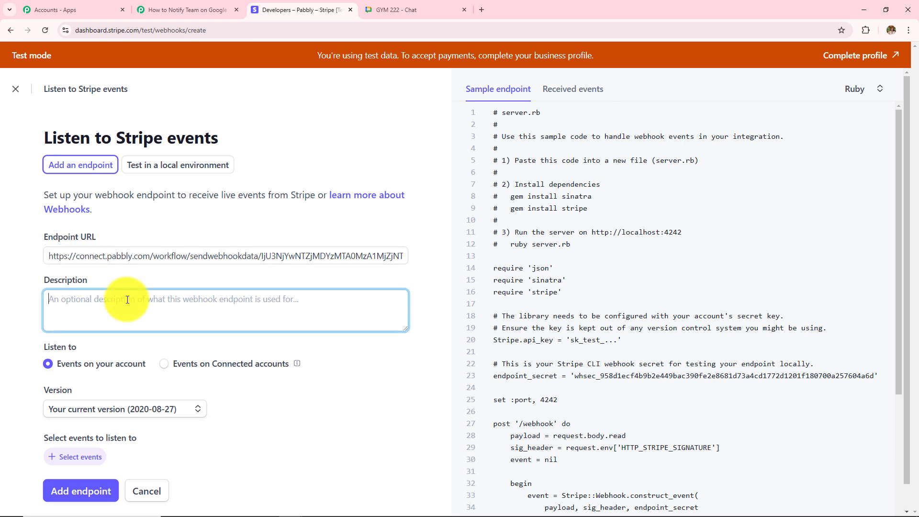
text(Testing)
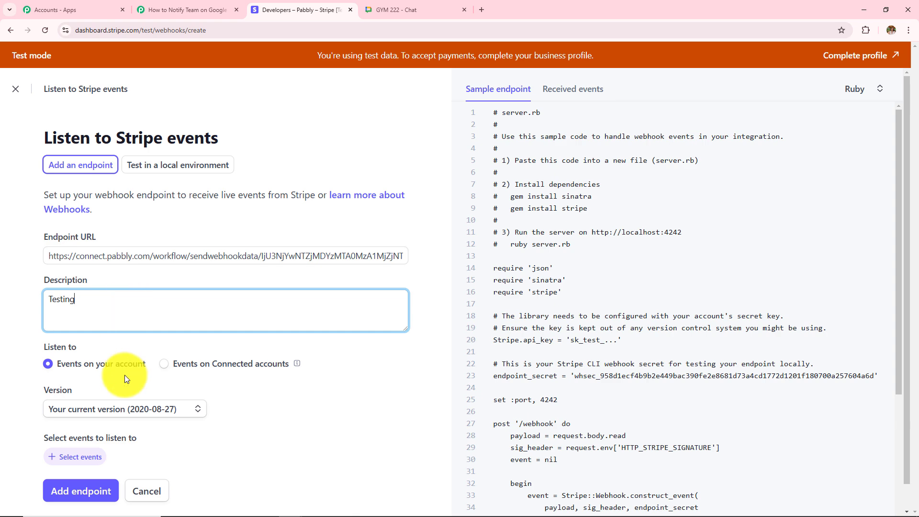
Check the version instruction in Pabbly Connect, and set the Stripe endpoint to the latest API version (2024-10-28.acacia) for events on your account.
click(113, 410)
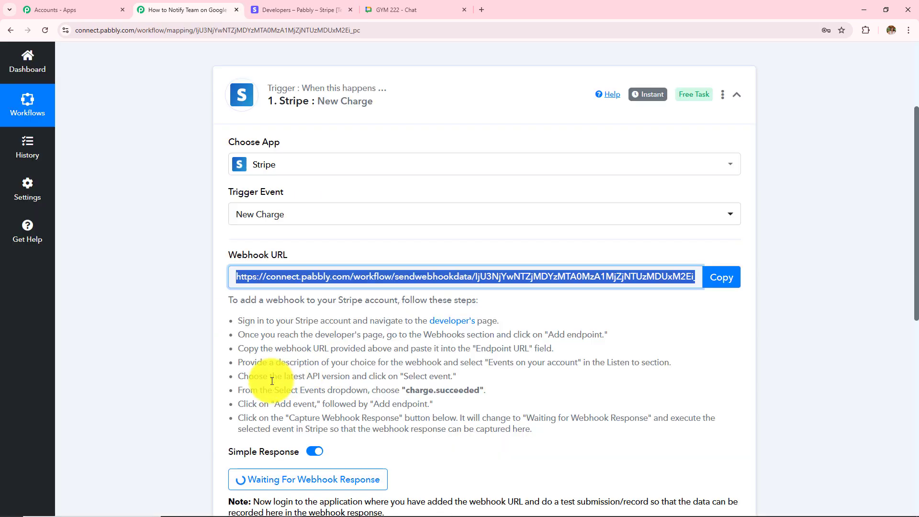
drag(282, 377, 463, 383)
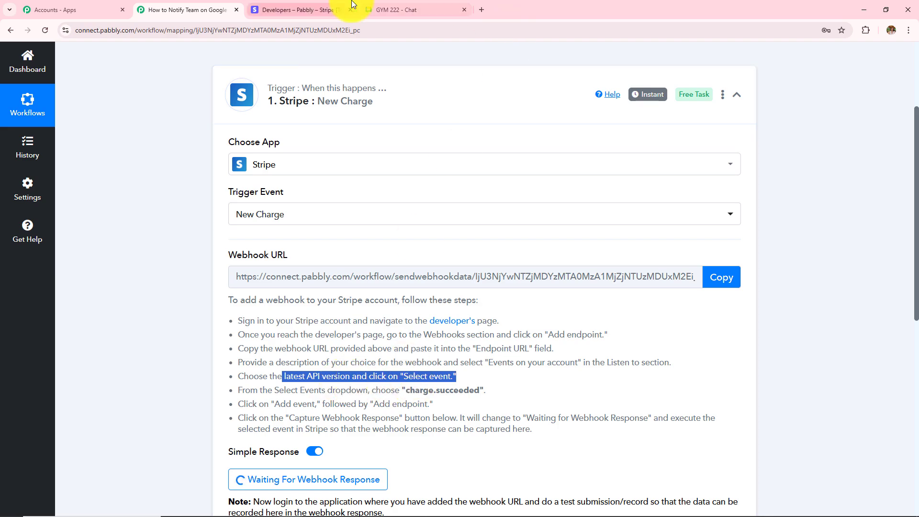
click(293, 9)
click(120, 415)
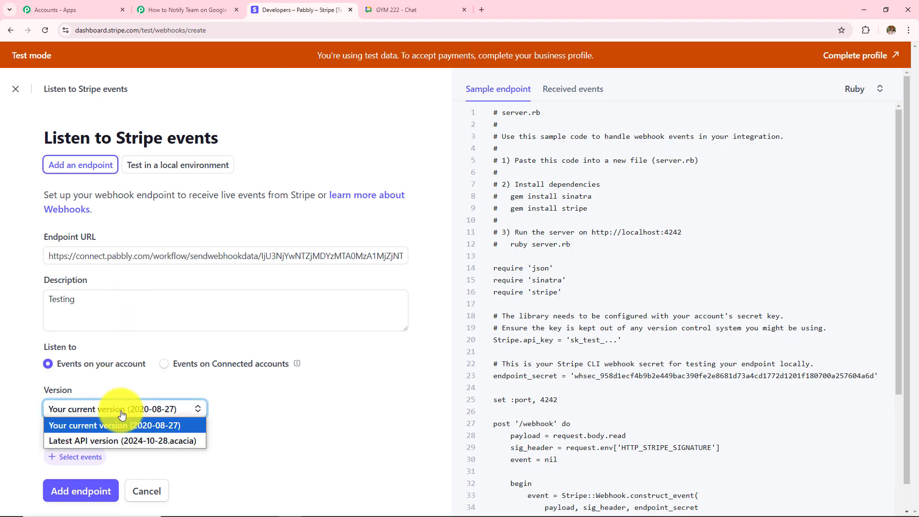
click(95, 443)
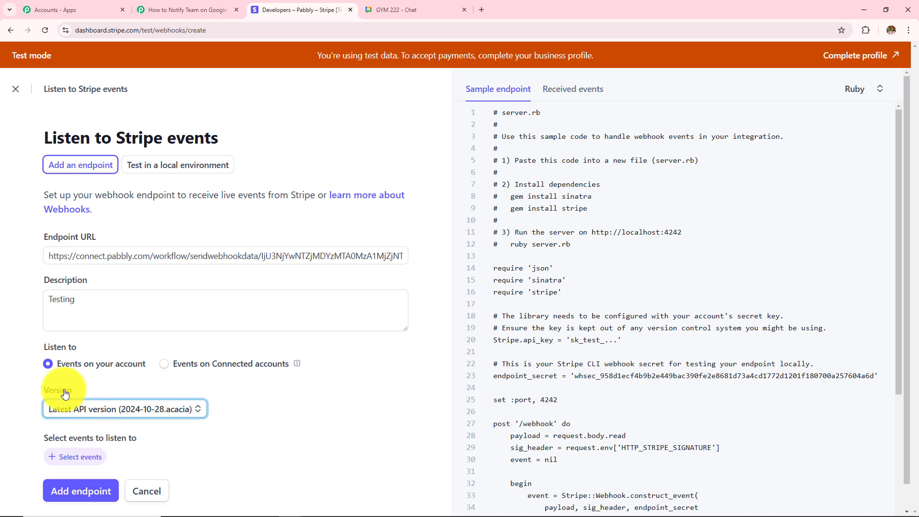
drag(41, 345, 197, 343)
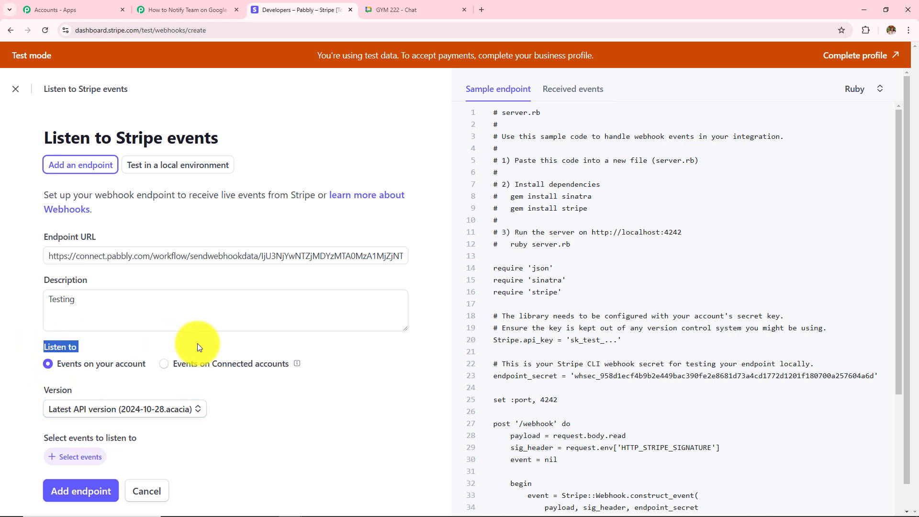
click(57, 371)
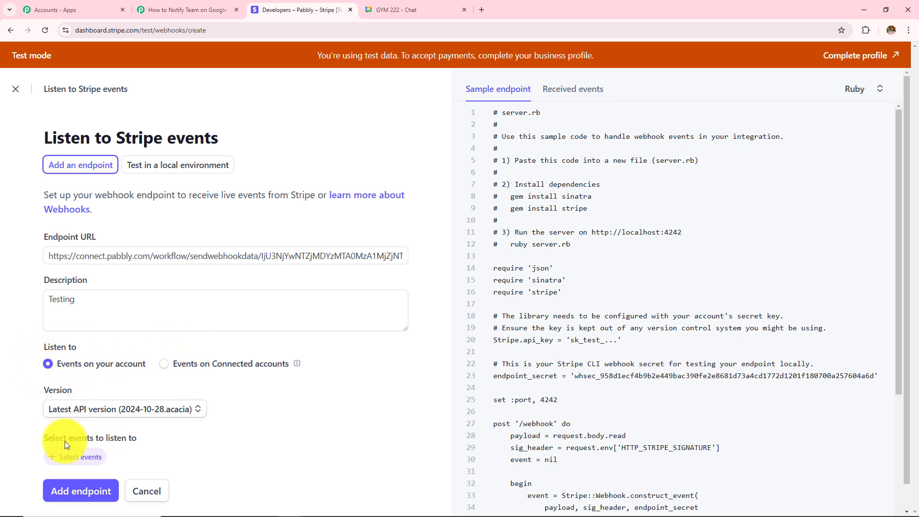
Search the events for "charge s", select charge.succeeded to listen to, and create the endpoint.
click(90, 455)
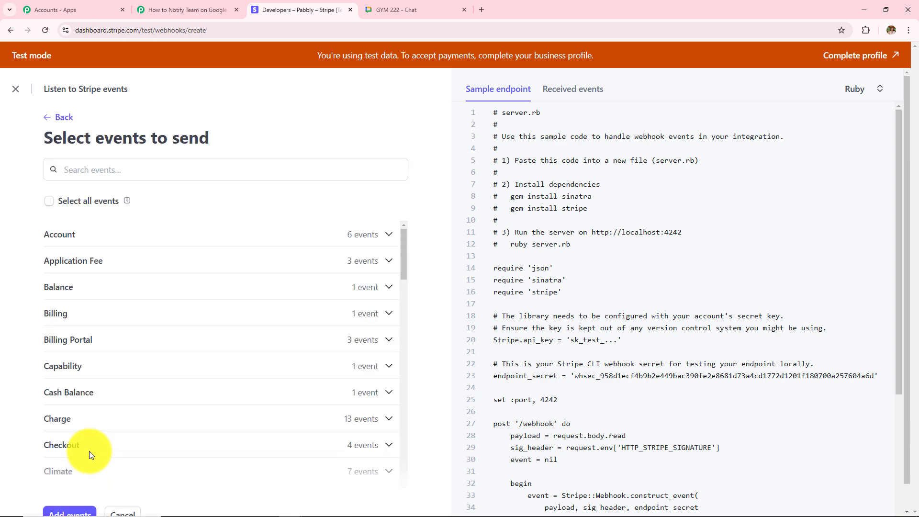
click(104, 168)
text(charge)
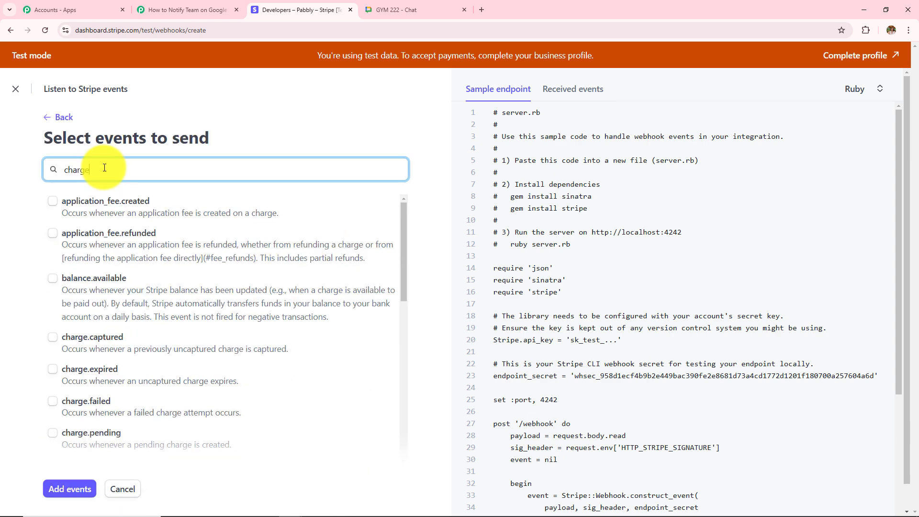
text( s)
click(43, 214)
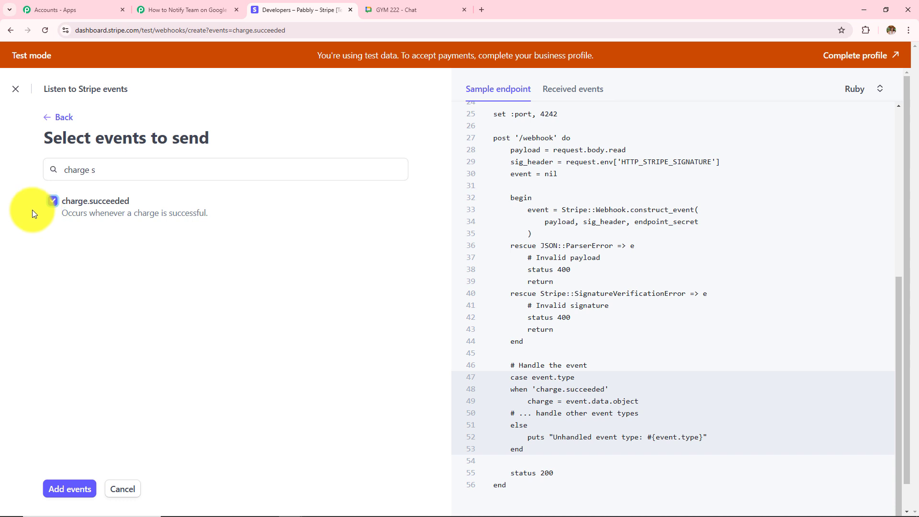
click(68, 491)
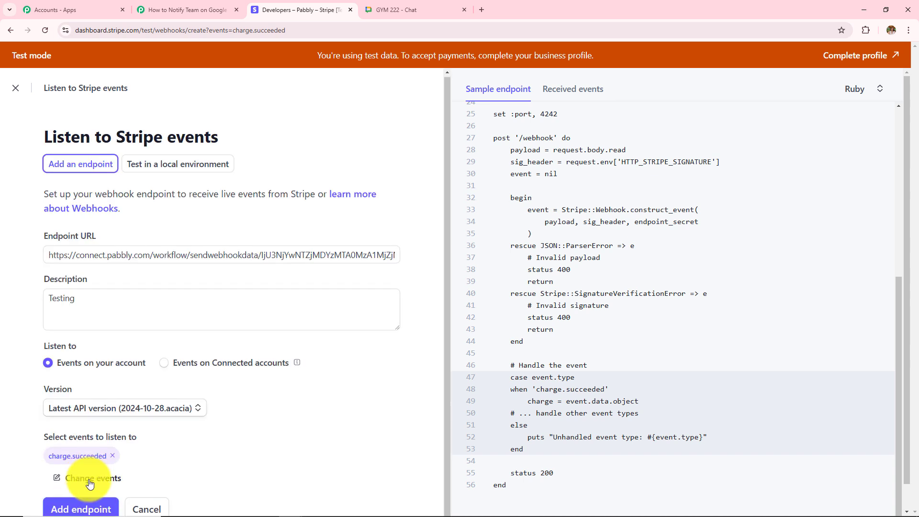
click(81, 510)
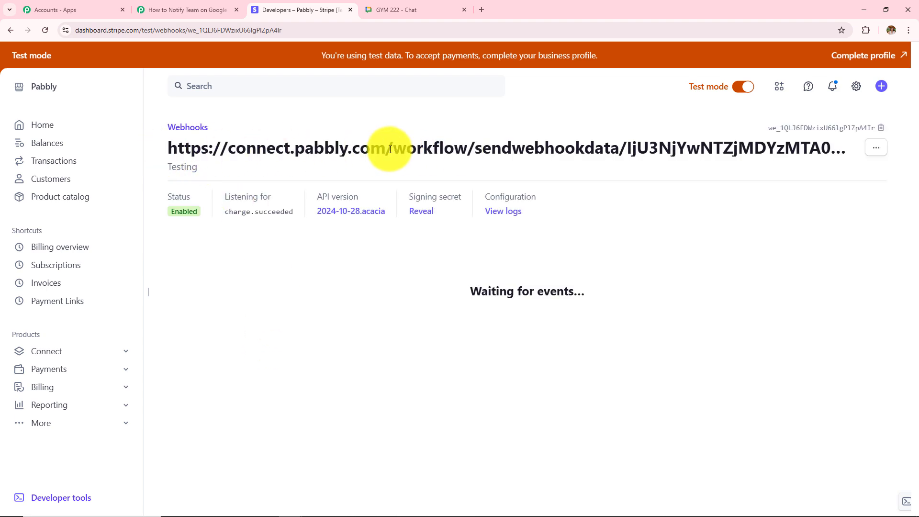
Switch back to Pabbly Connect and review the trigger's webhook response status and its note about making a test submission.
click(194, 9)
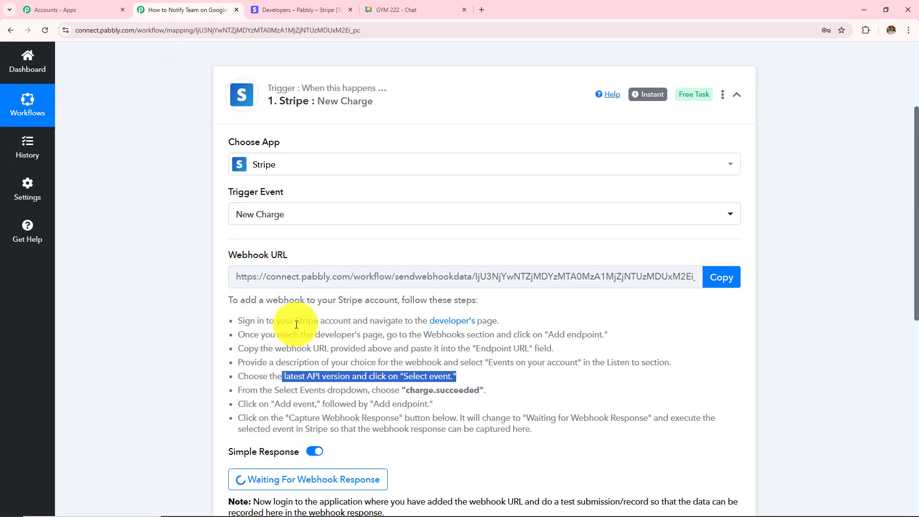
click(303, 9)
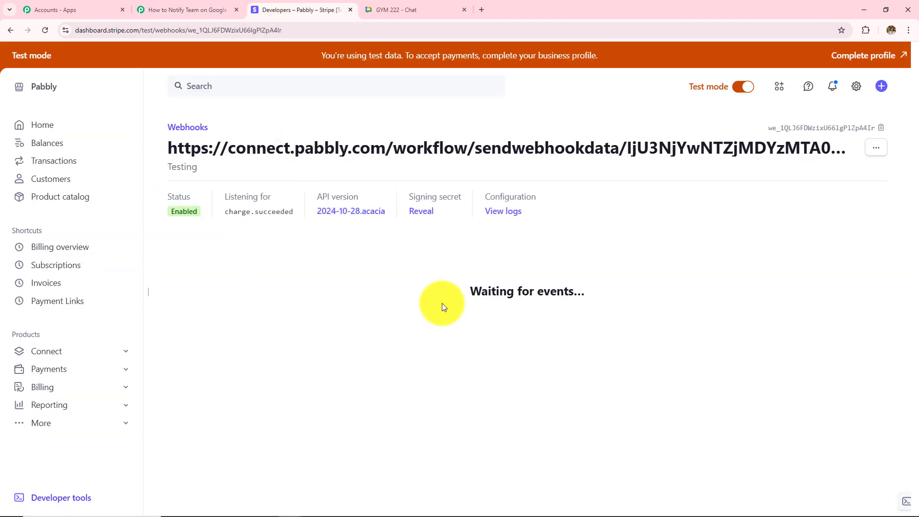
click(168, 2)
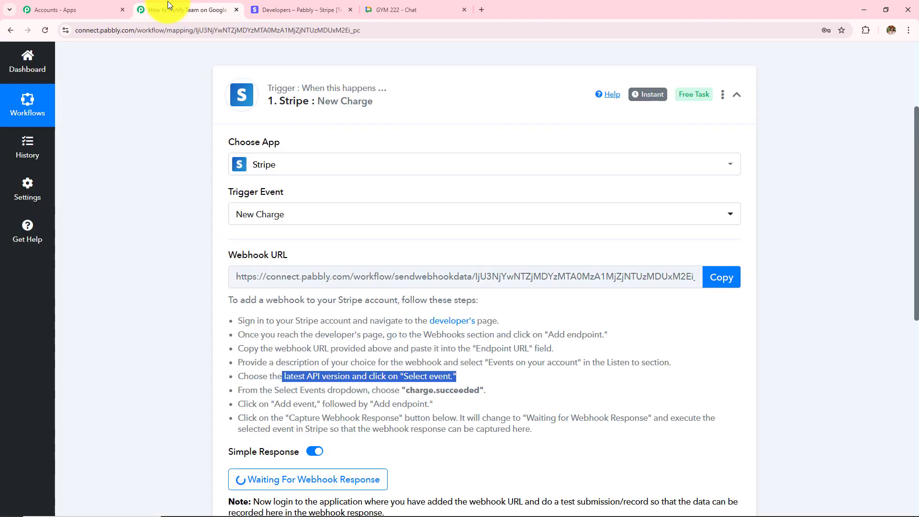
scroll(434, 328, down, 3)
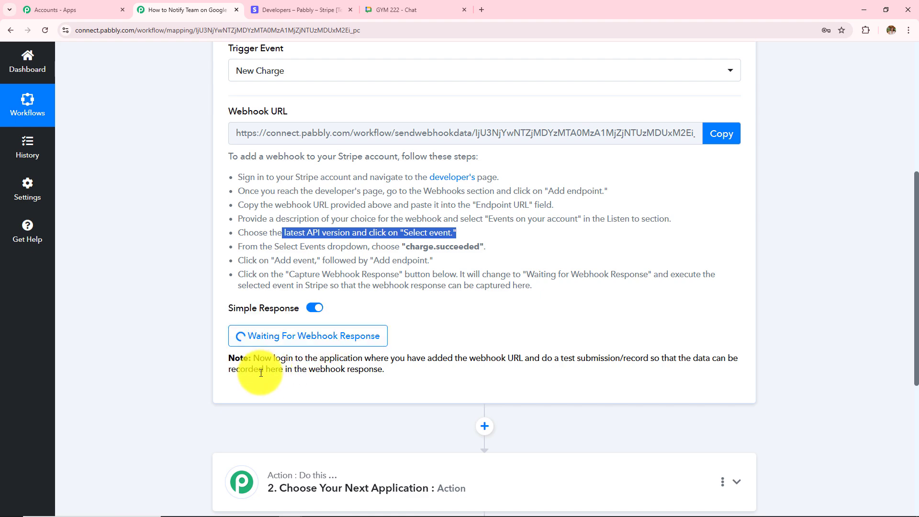
drag(253, 358, 416, 382)
scroll(416, 382, up, 1)
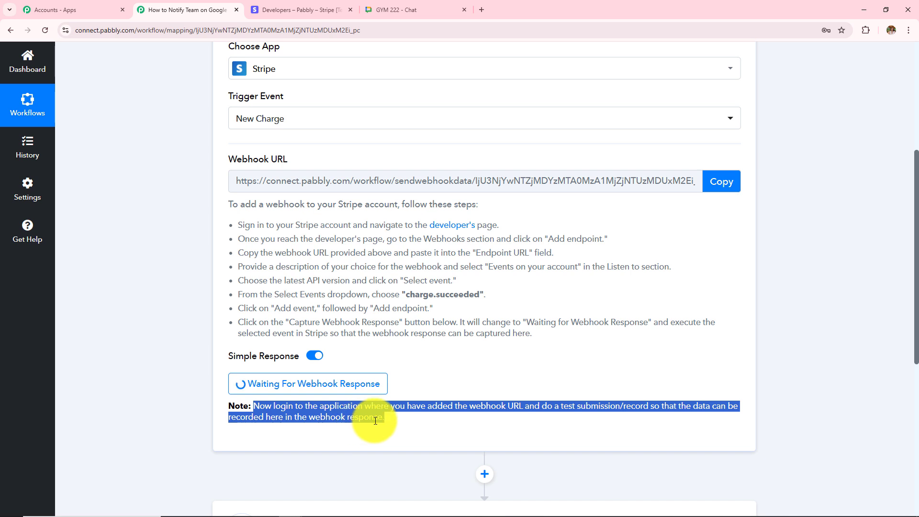
scroll(427, 418, down, 2)
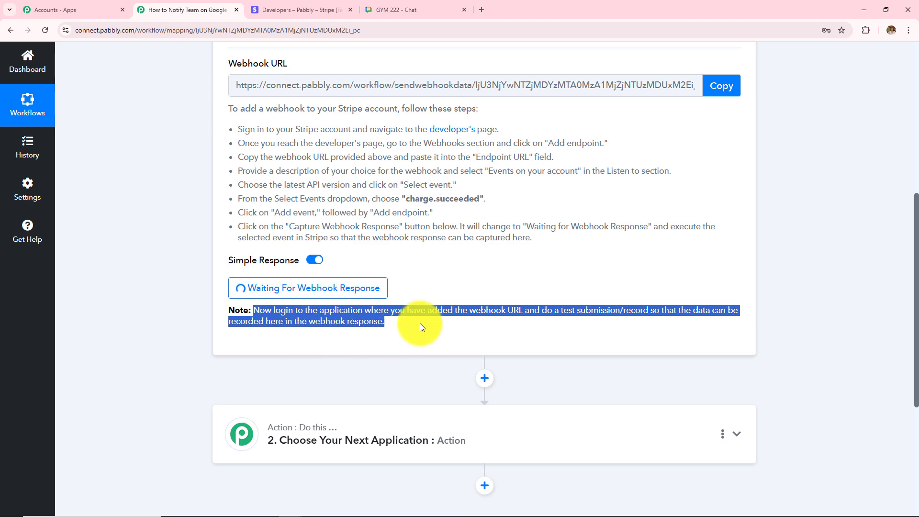
click(301, 11)
click(185, 11)
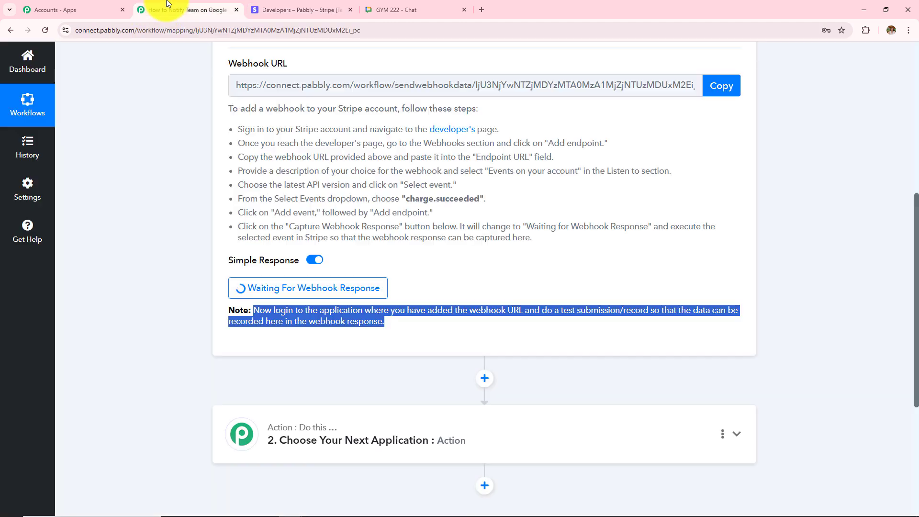
scroll(445, 354, up, 4)
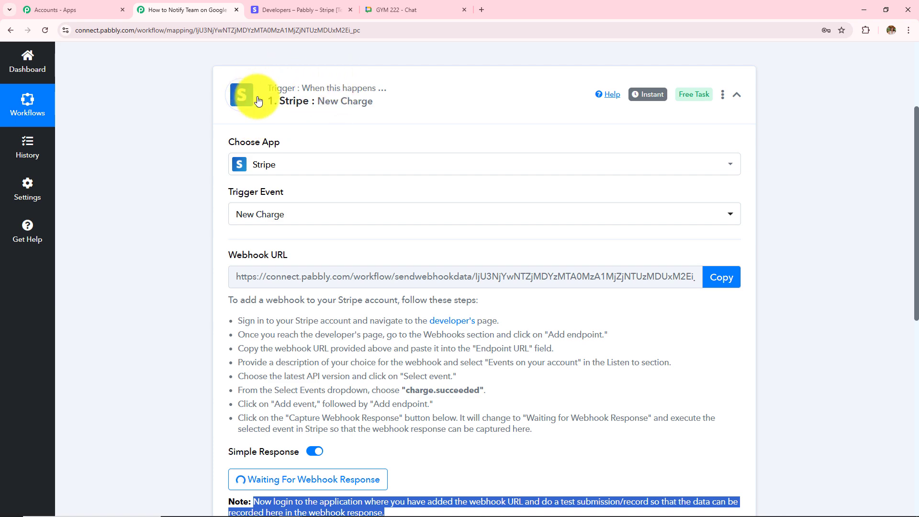
scroll(441, 365, down, 2)
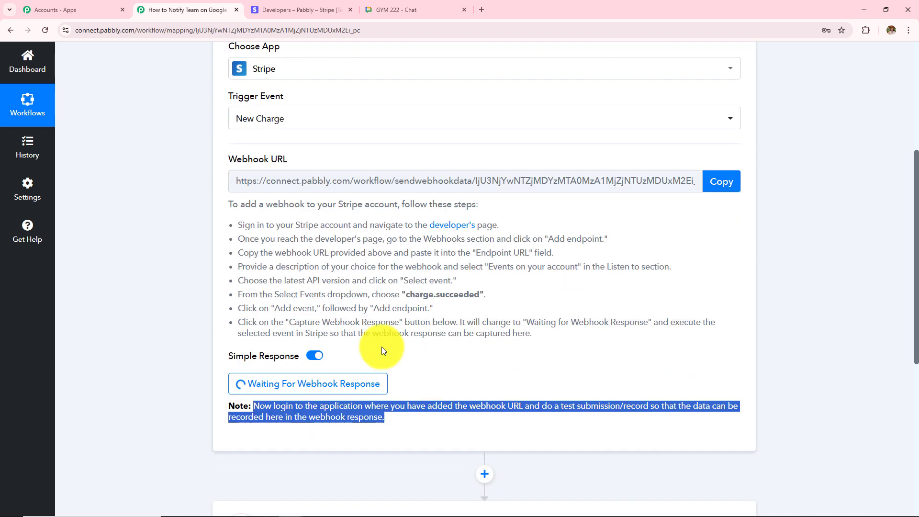
Switch to Stripe's payment links, copy the GYM 222 link's URL, and open it in a new browser tab.
click(309, 6)
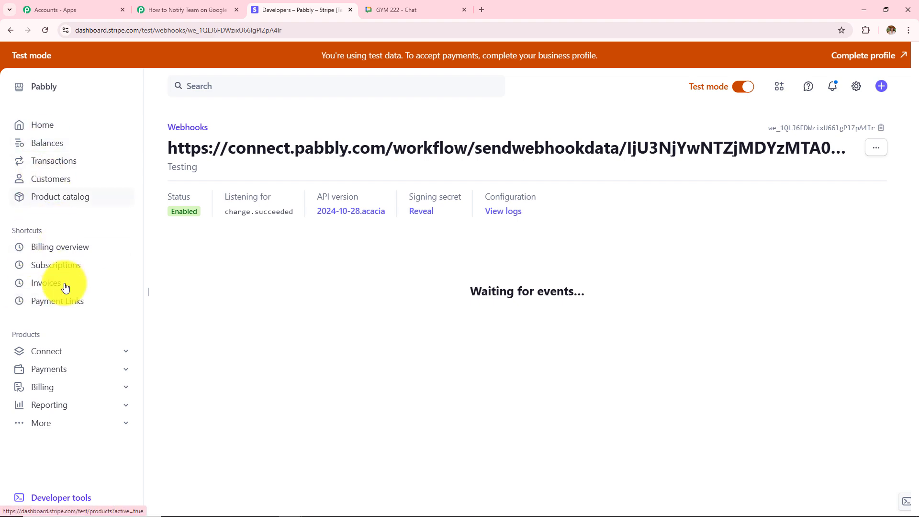
click(52, 311)
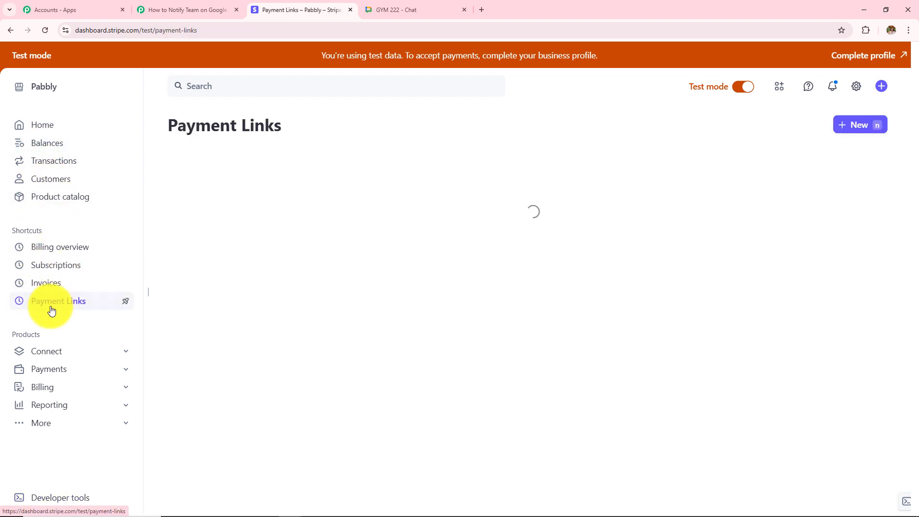
scroll(269, 374, down, 1)
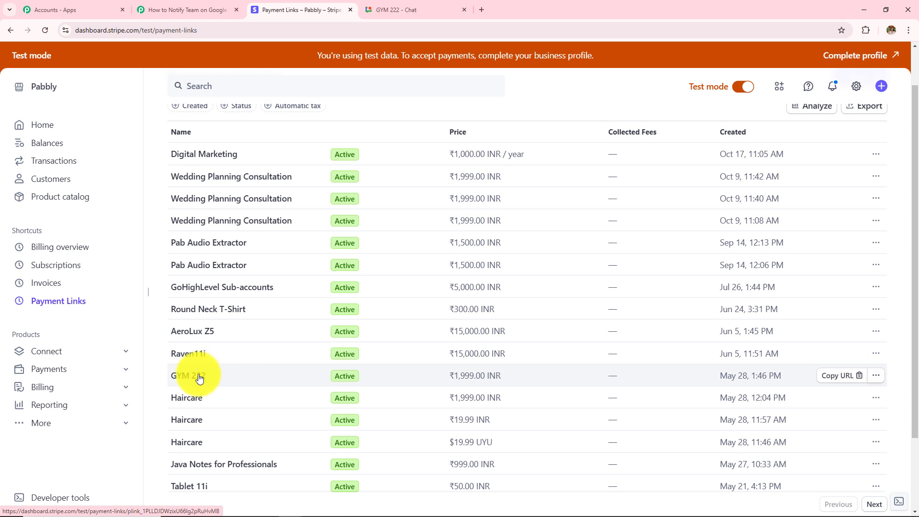
click(836, 378)
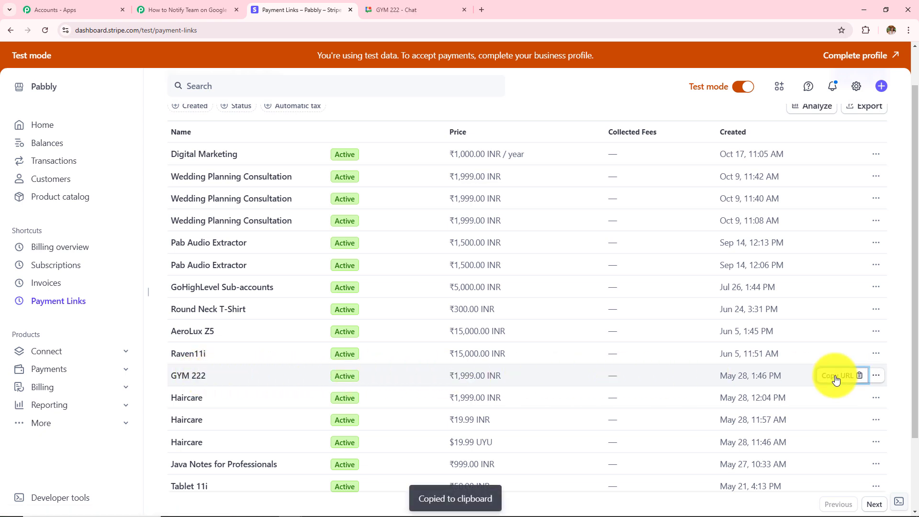
click(482, 10)
click(443, 34)
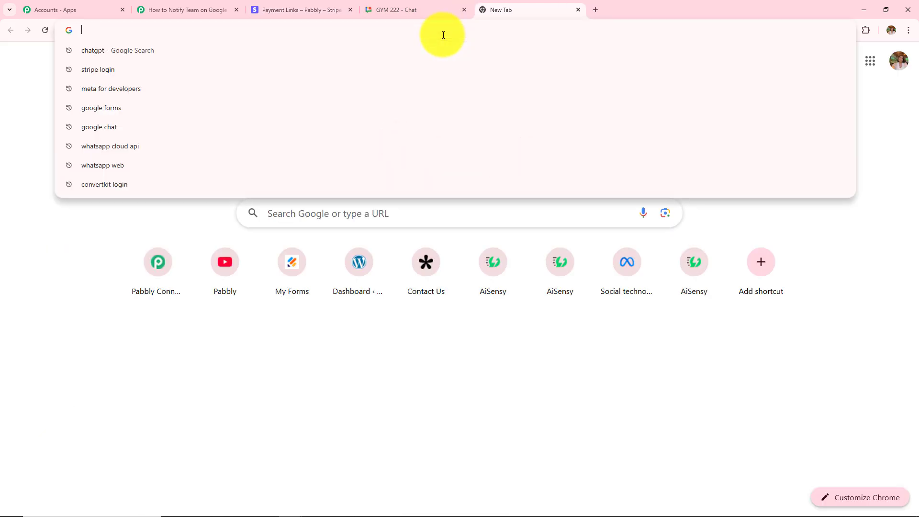
key(ctrl+v)
key(Return)
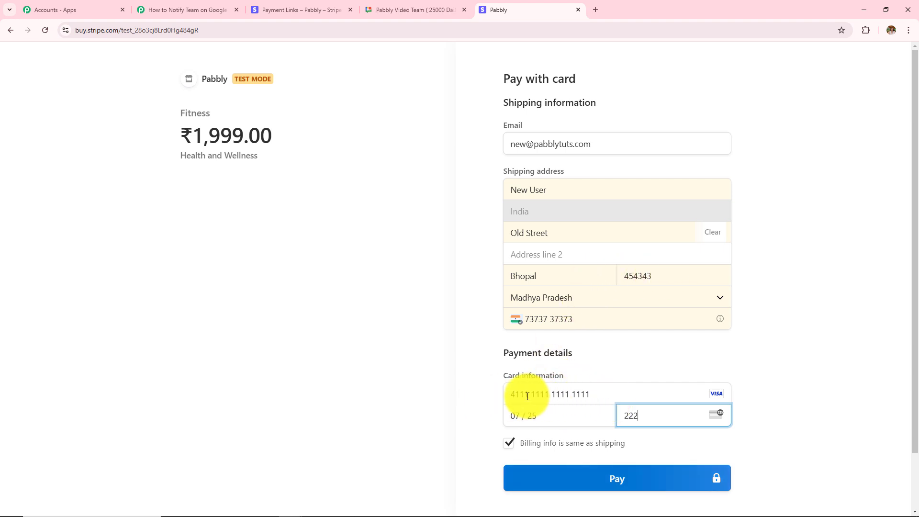
Submit the completed test payment, decline saving the address in the browser, and read the checkout's closing message.
click(605, 479)
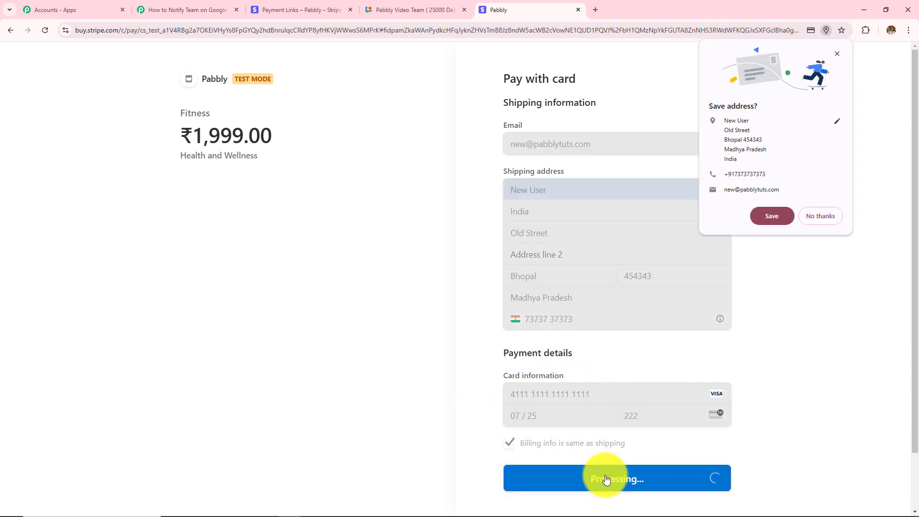
click(830, 219)
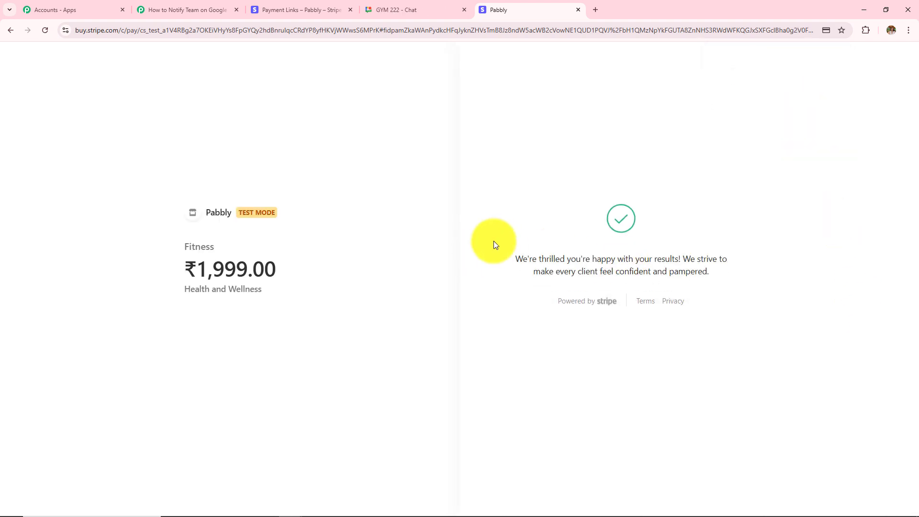
drag(494, 240, 818, 300)
click(512, 258)
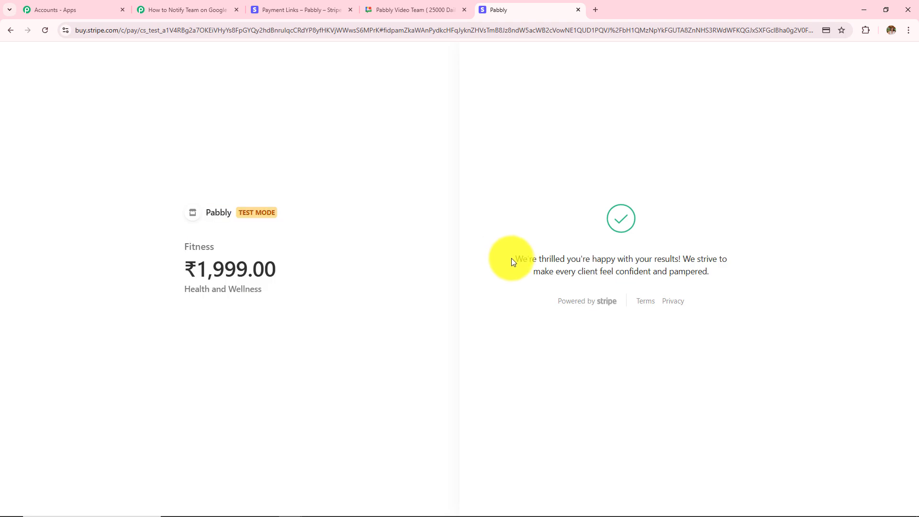
drag(511, 258, 741, 266)
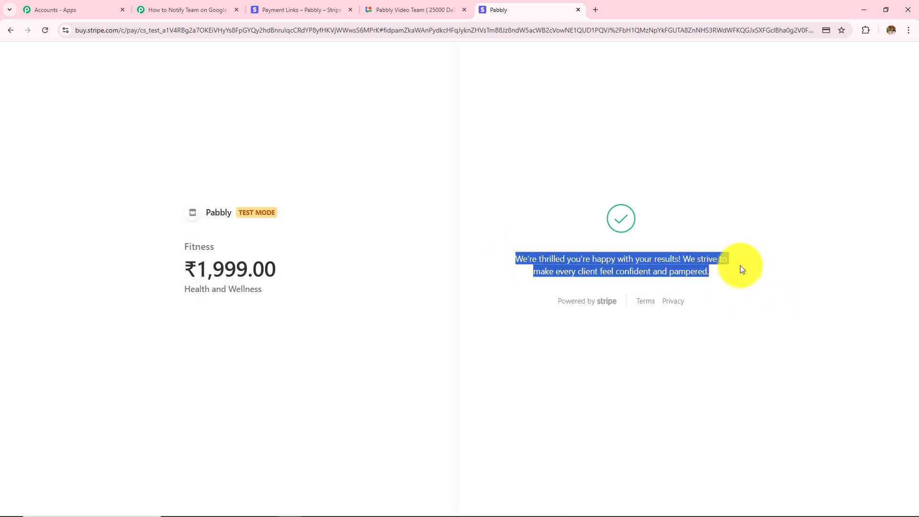
Switch back to Pabbly Connect and examine the customer's shipping name and address fields in the captured webhook response.
click(191, 10)
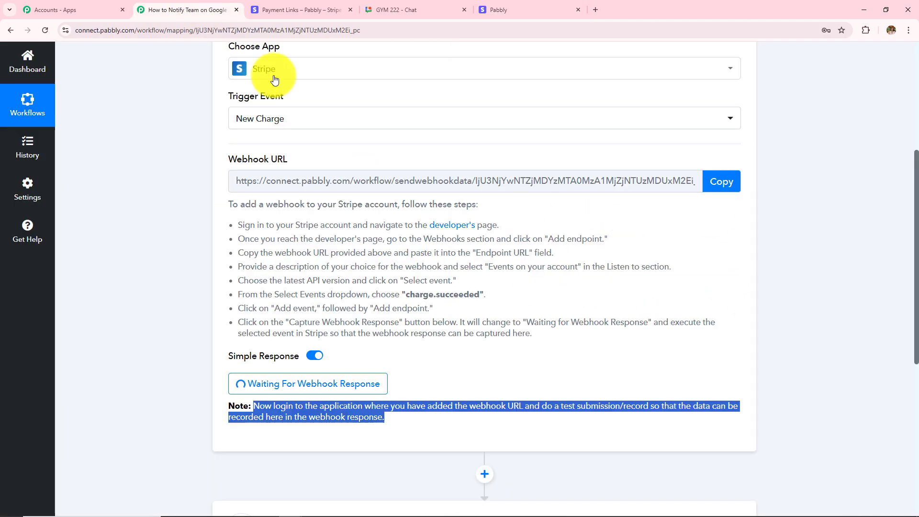
scroll(567, 231, down, 7)
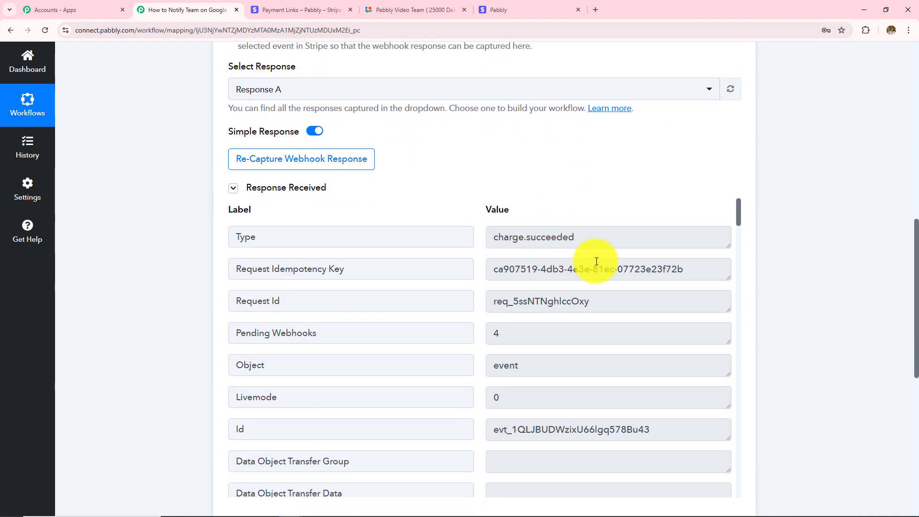
scroll(595, 281, down, 10)
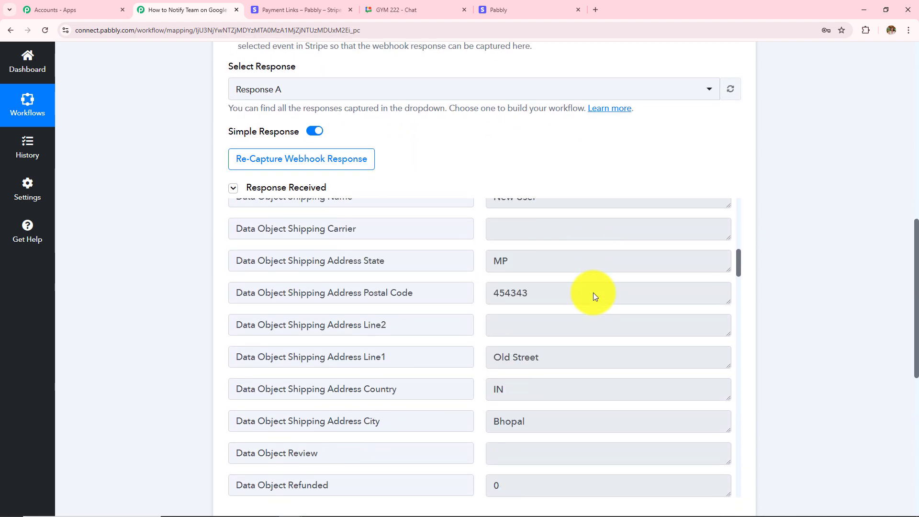
scroll(593, 292, up, 3)
triple_click(595, 277)
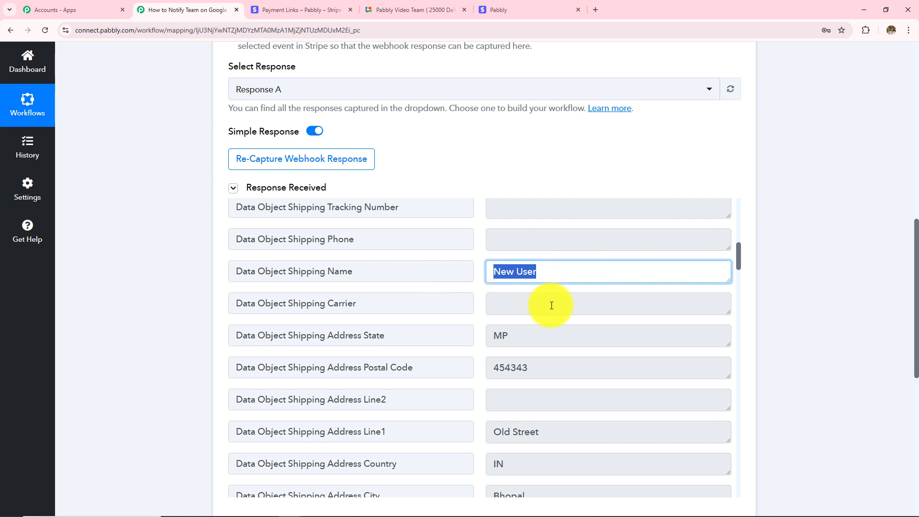
scroll(581, 325, down, 1)
triple_click(497, 289)
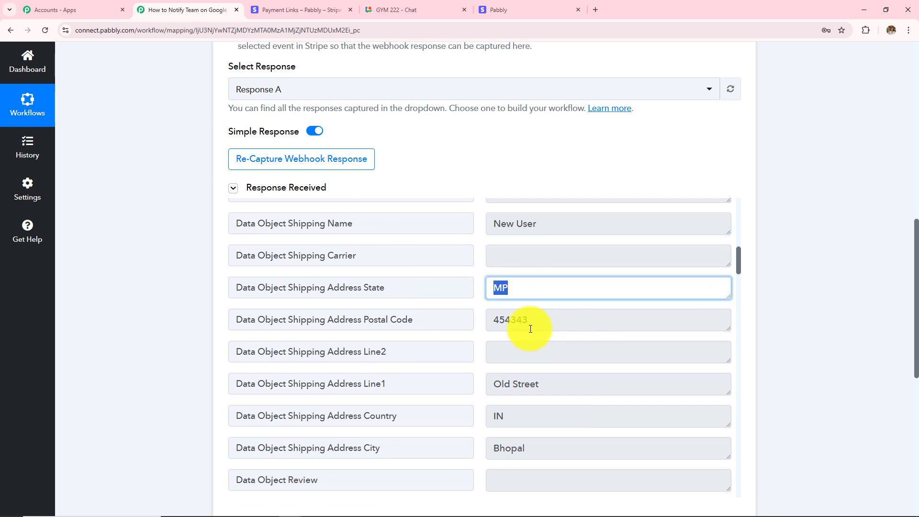
triple_click(608, 325)
scroll(594, 306, down, 2)
triple_click(493, 289)
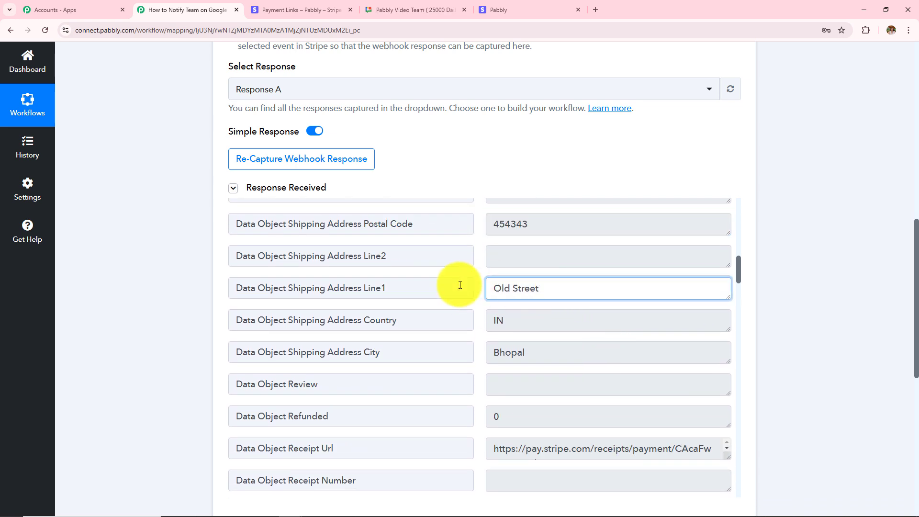
triple_click(541, 349)
Examine the payment amount and the customer's billing email in the received webhook response.
scroll(532, 335, down, 10)
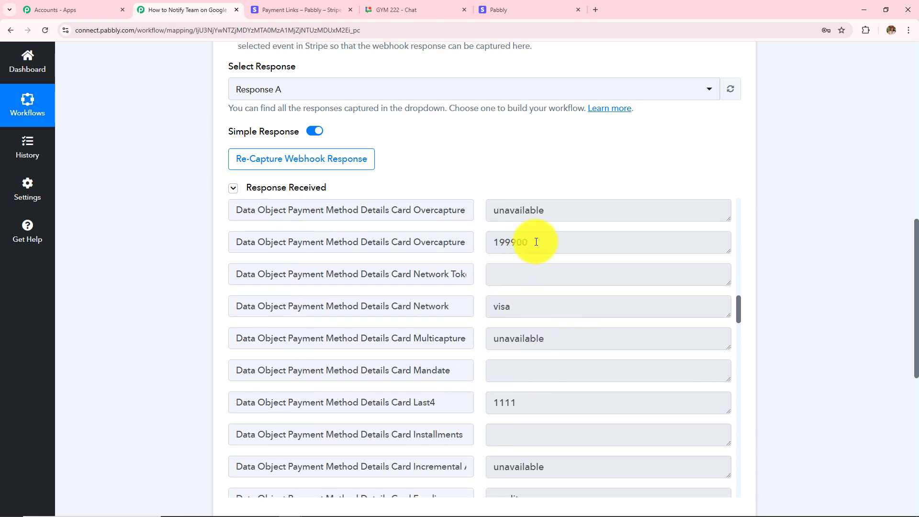
triple_click(536, 242)
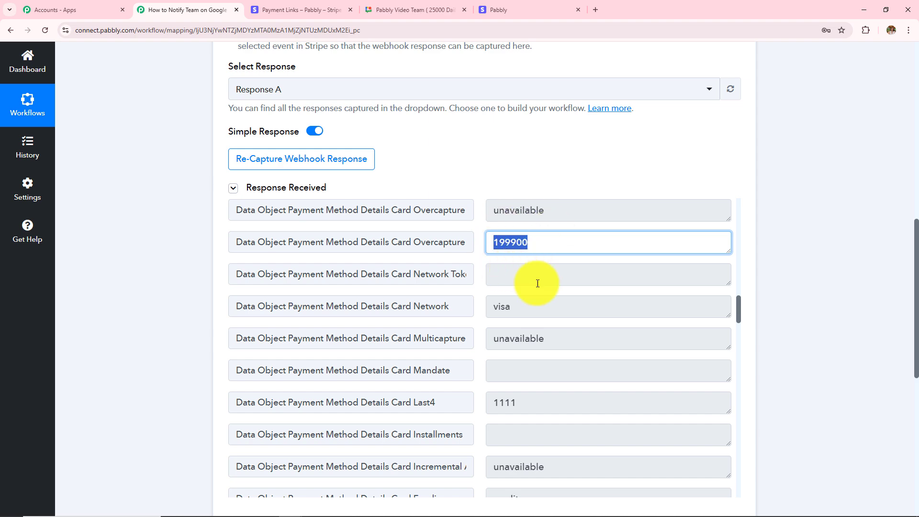
scroll(554, 332, down, 15)
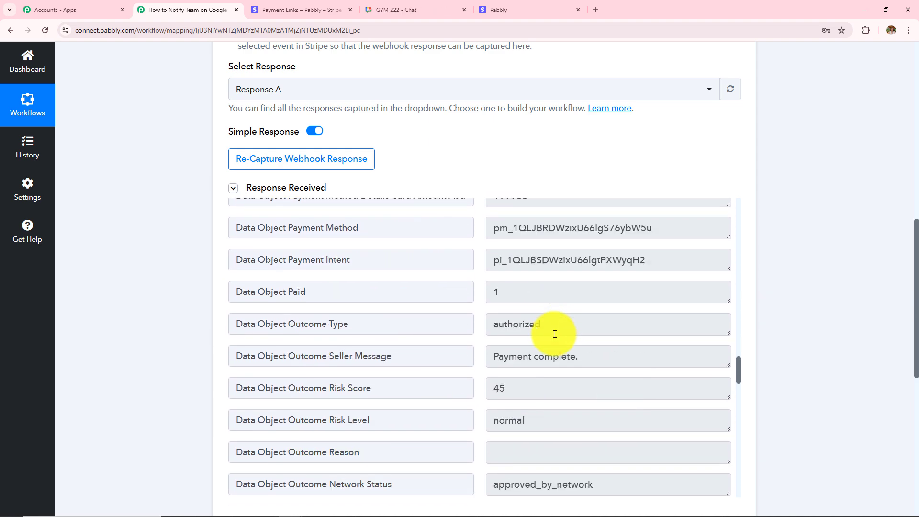
scroll(555, 334, down, 10)
click(599, 286)
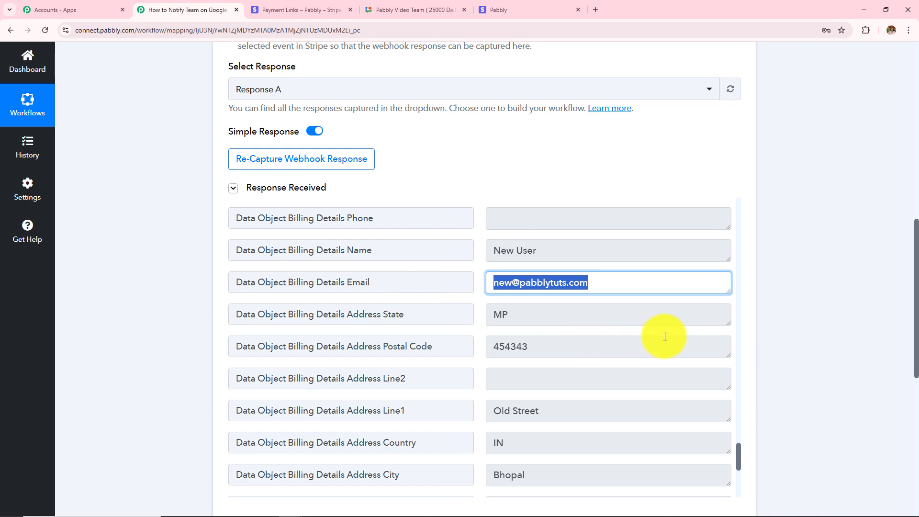
click(829, 302)
scroll(754, 286, down, 4)
scroll(754, 286, up, 5)
scroll(755, 286, down, 5)
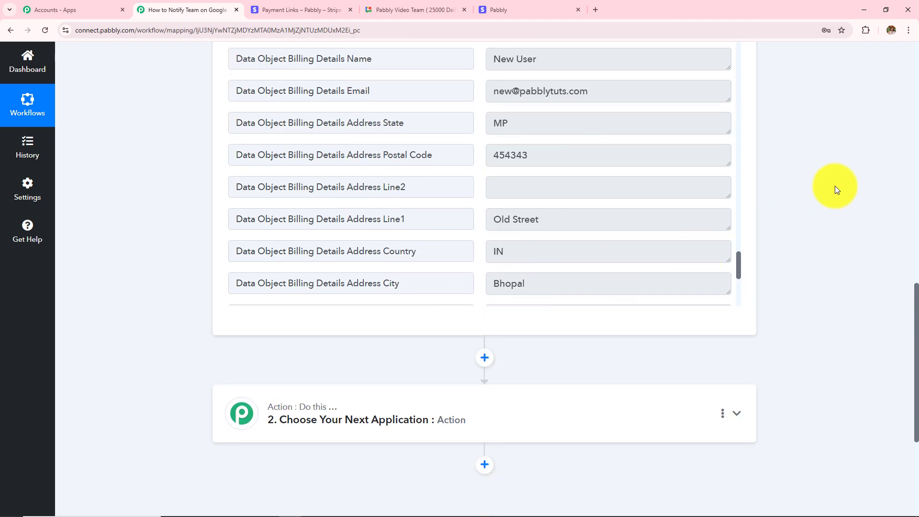
scroll(827, 189, up, 5)
scroll(825, 190, down, 1)
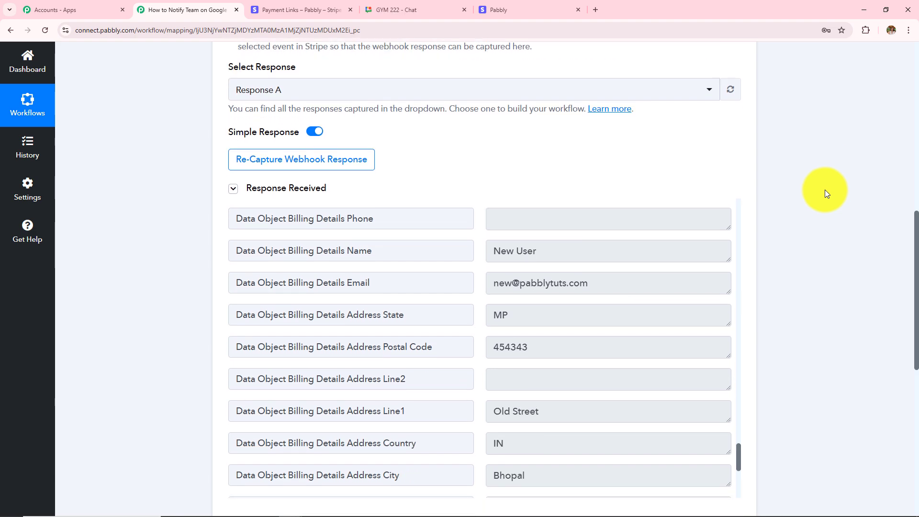
Review the workflow's title for the Stripe payment trigger and the Google Chat team notification it describes.
scroll(826, 190, up, 10)
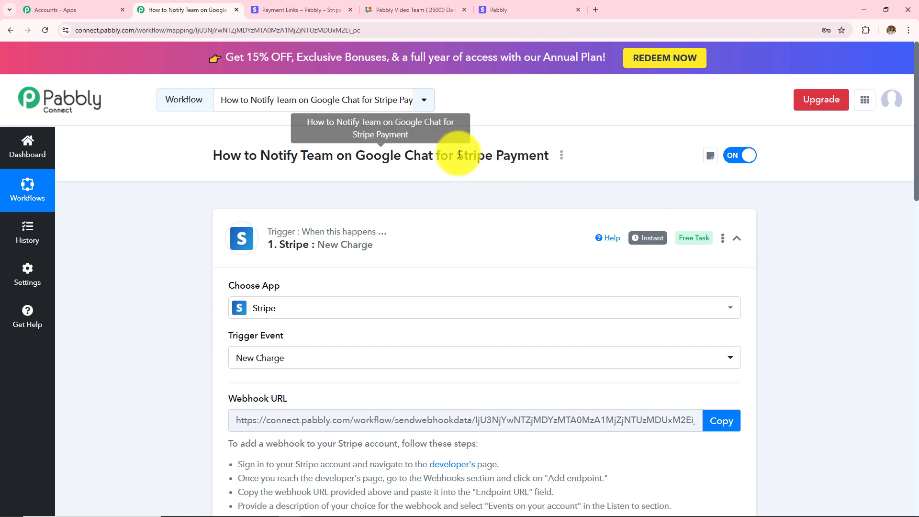
drag(456, 156, 530, 180)
click(456, 184)
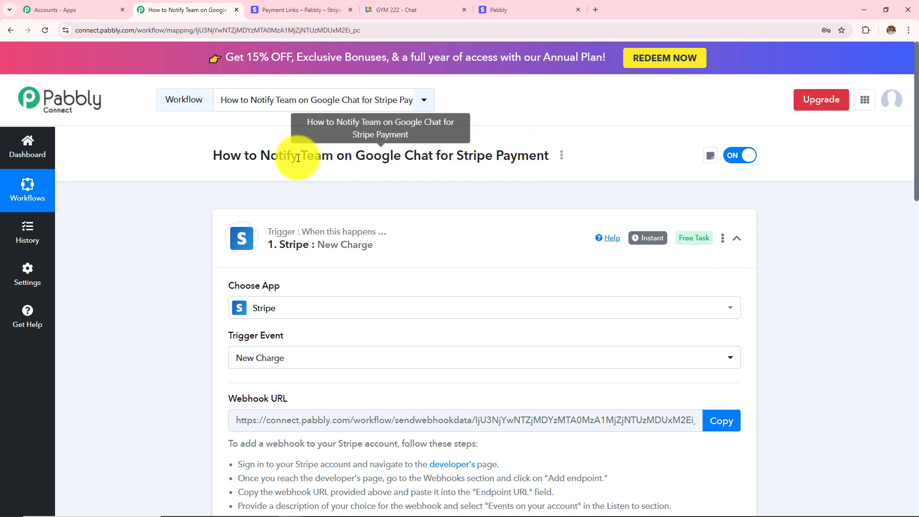
drag(260, 157, 426, 157)
Set the workflow's action app to Google Chat Hangout with the Create Message action event, and connect it.
scroll(916, 221, down, 1)
scroll(841, 269, down, 20)
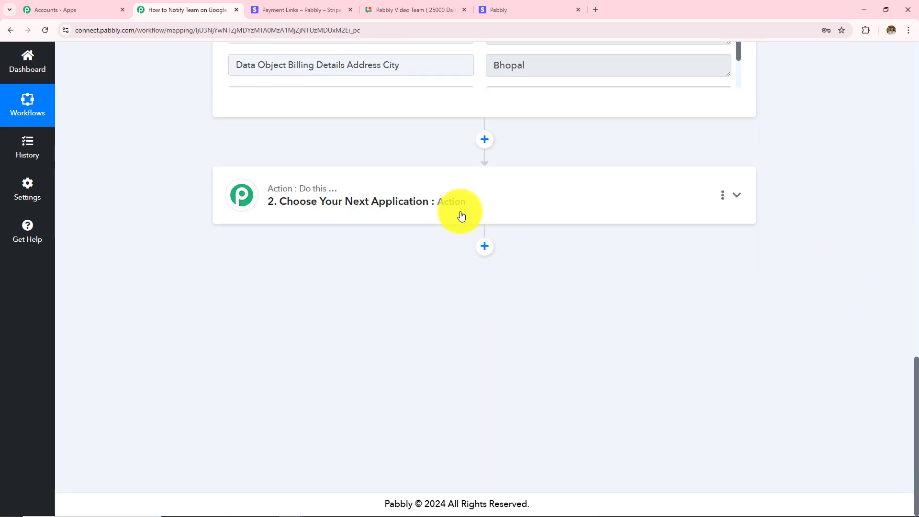
click(461, 216)
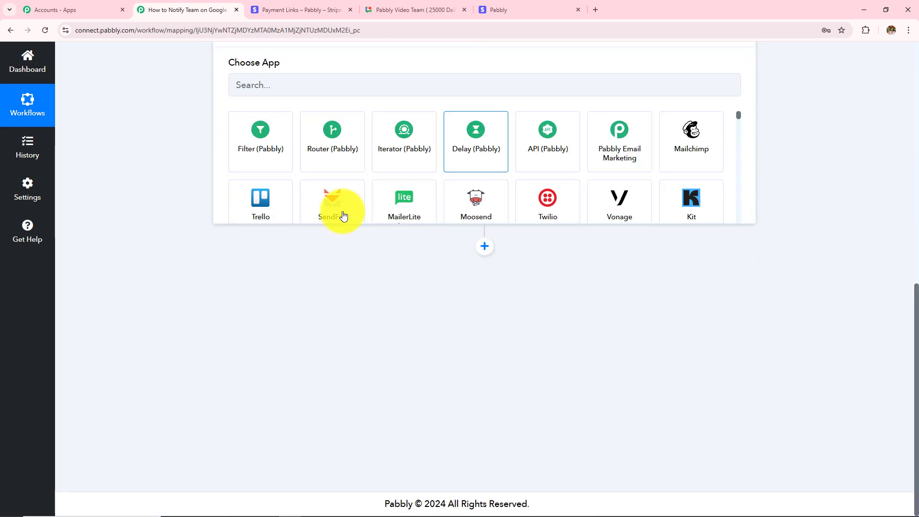
click(308, 247)
text(G)
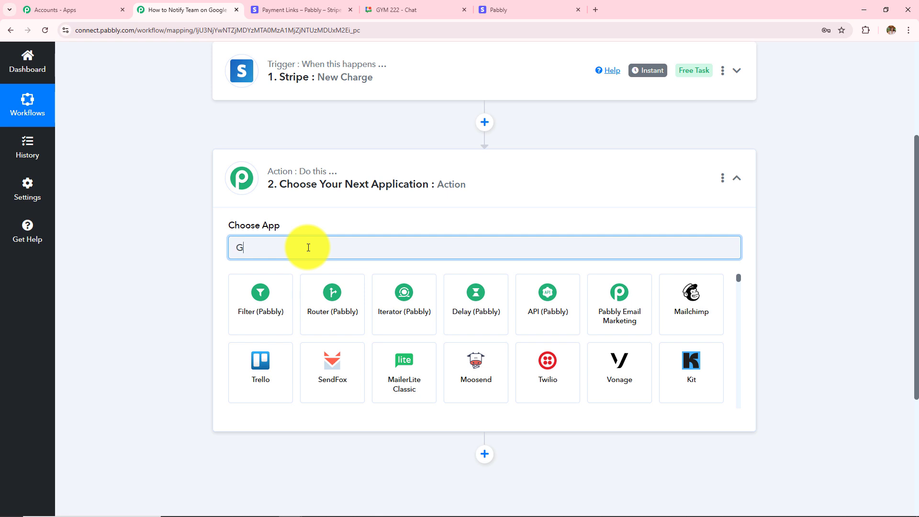
text(oogl)
click(461, 305)
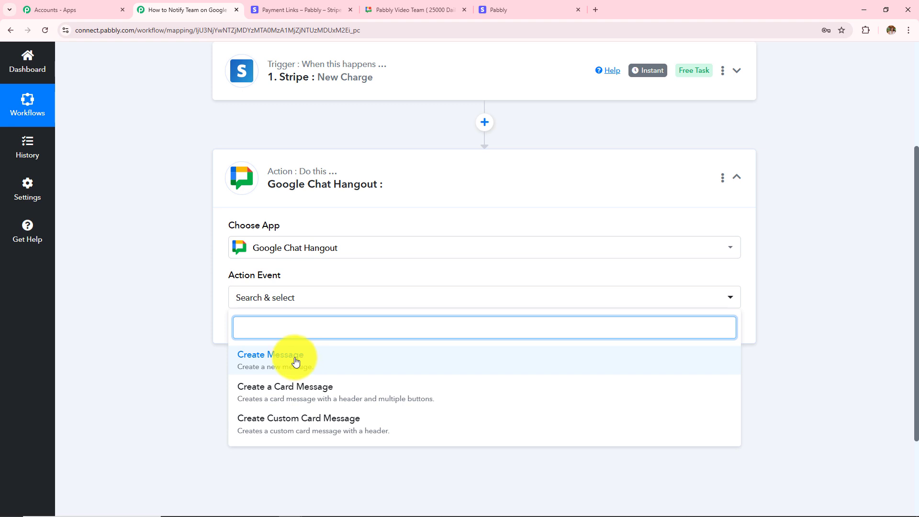
click(295, 361)
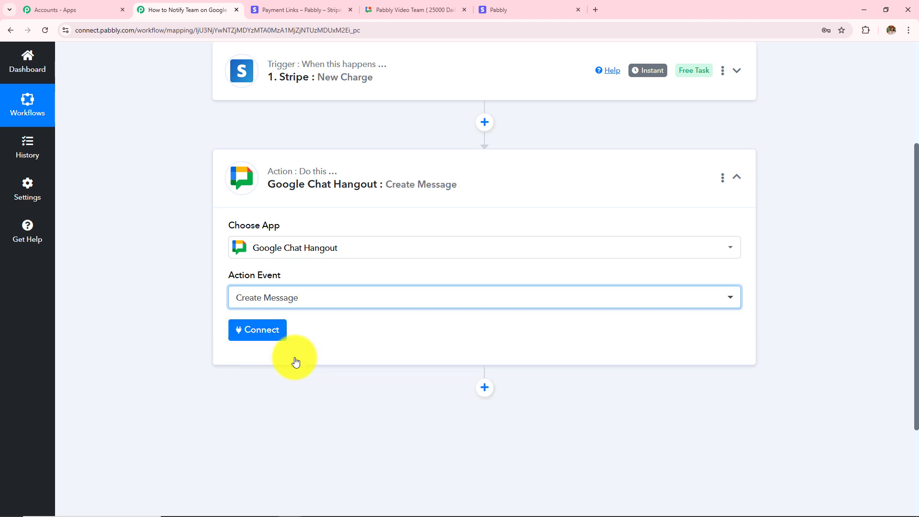
click(264, 338)
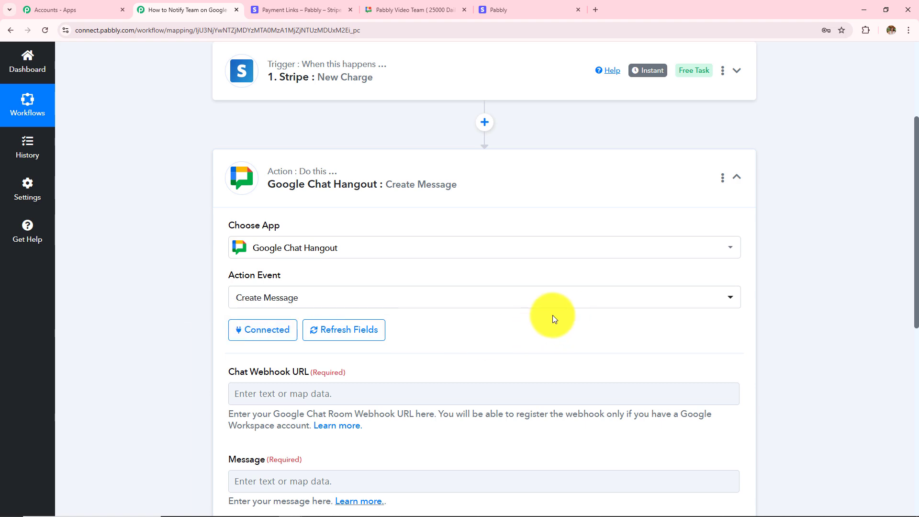
Review the Google Chat action's required Chat Webhook URL and Message fields and the workflow steps leading to them.
scroll(513, 293, down, 3)
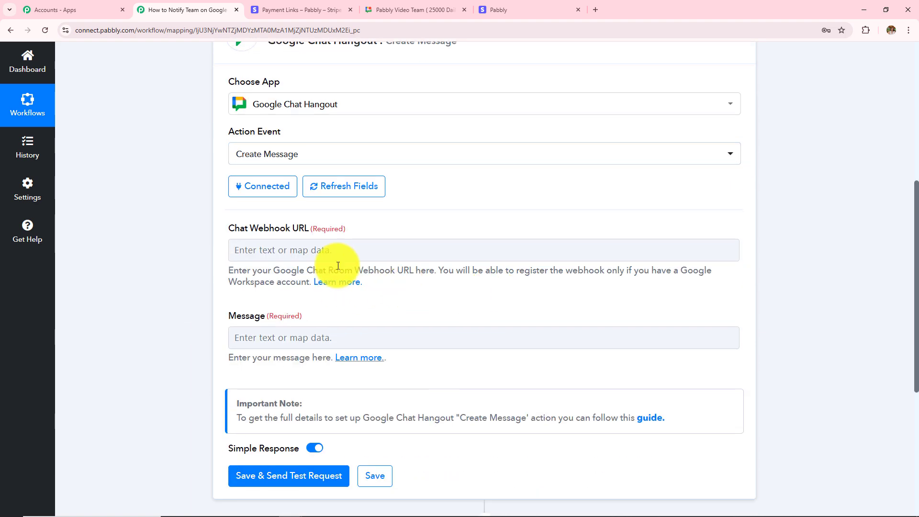
scroll(440, 329, up, 4)
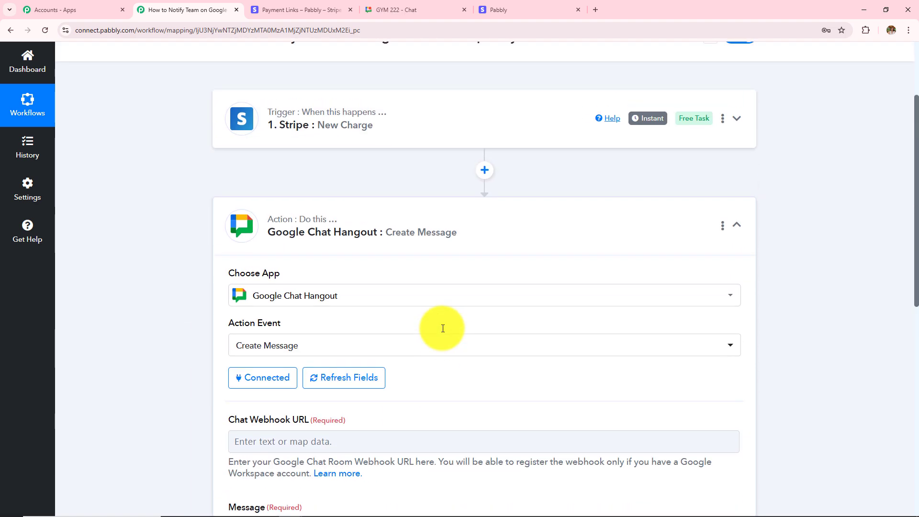
scroll(443, 328, up, 2)
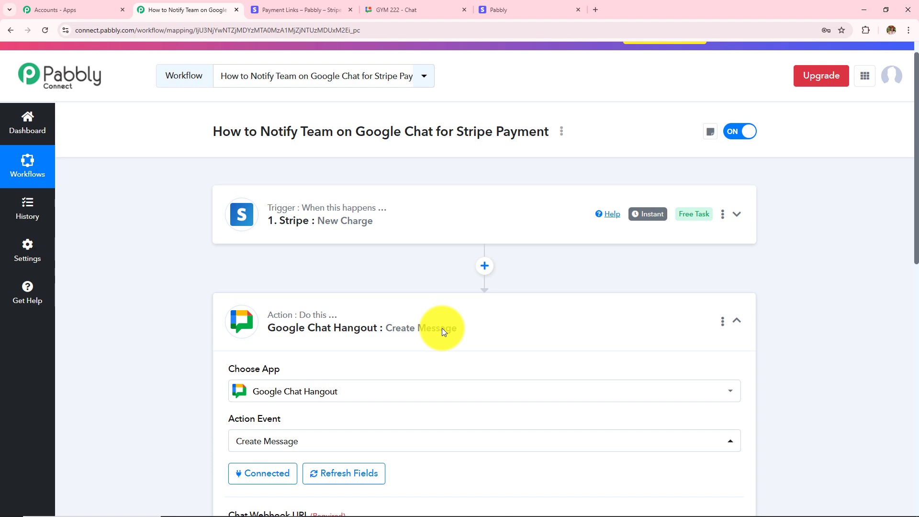
scroll(442, 328, down, 4)
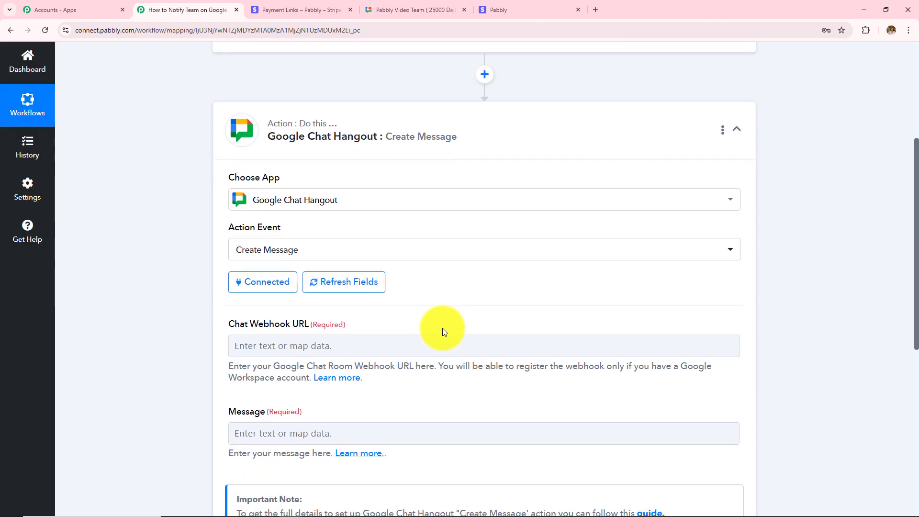
scroll(443, 328, down, 2)
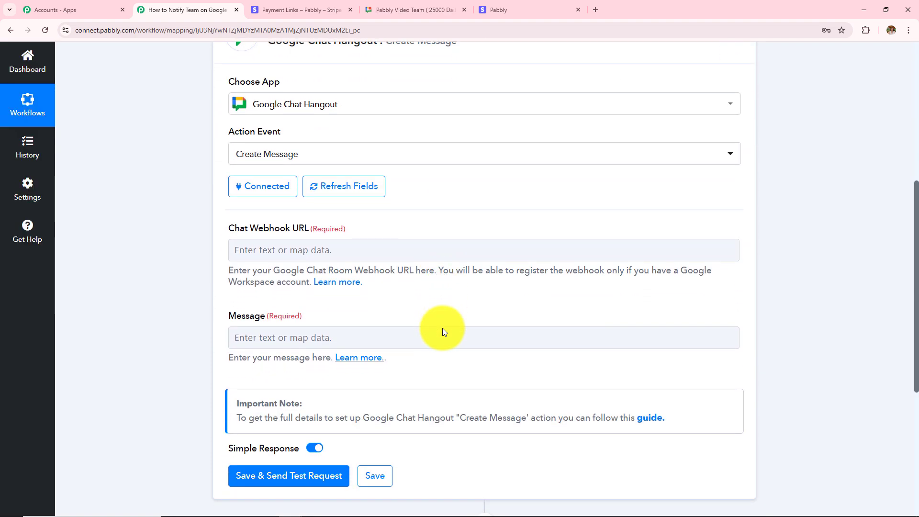
drag(227, 228, 382, 242)
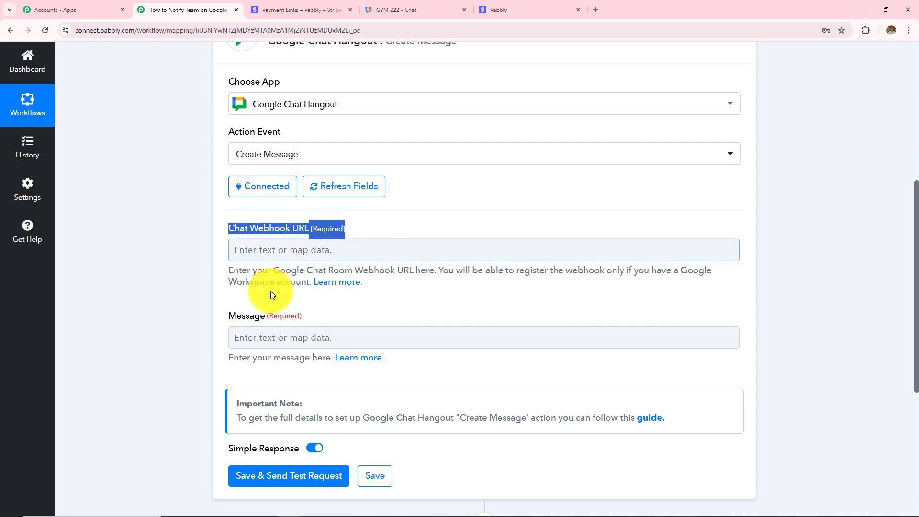
drag(226, 316, 342, 319)
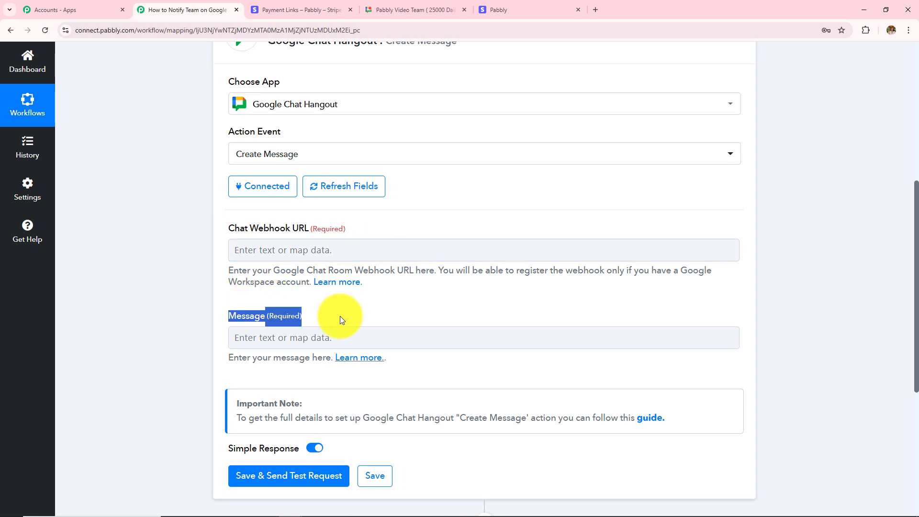
click(170, 265)
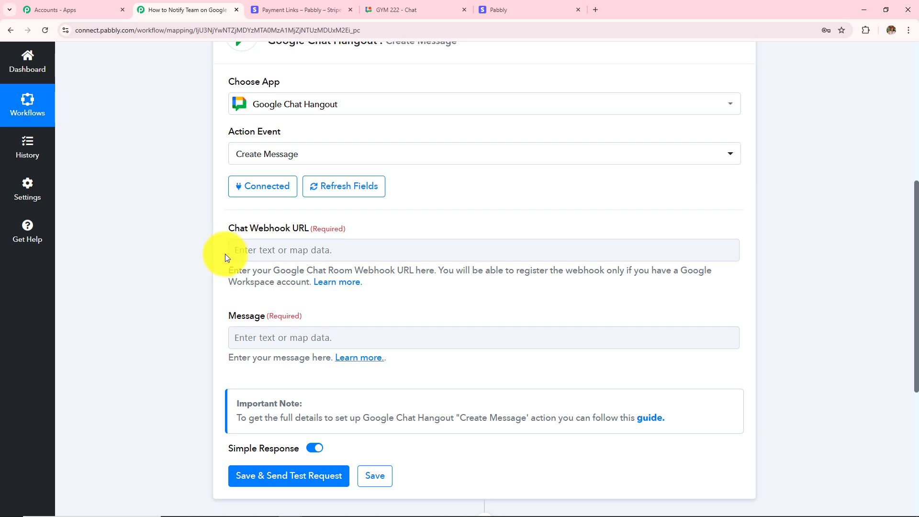
Switch to Google Chat and open the Apps & integrations settings of the GYM 222 space at its Webhooks section.
click(392, 7)
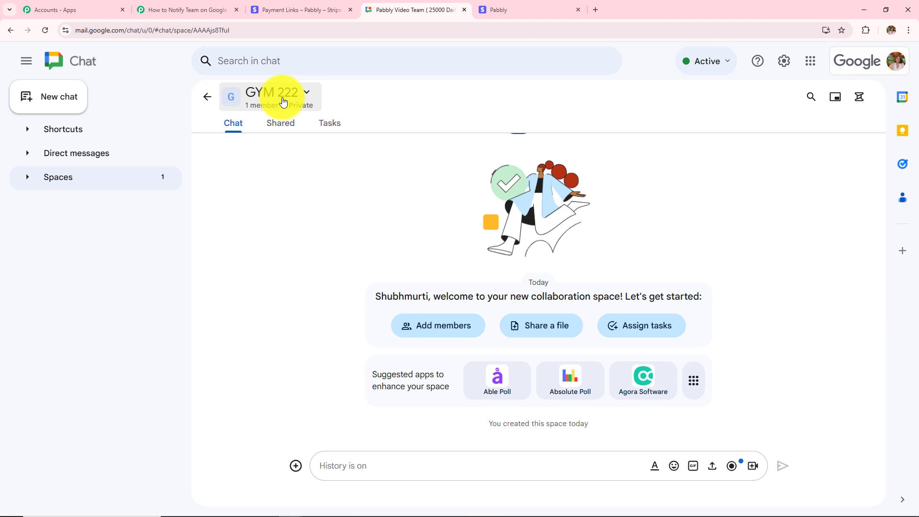
click(306, 96)
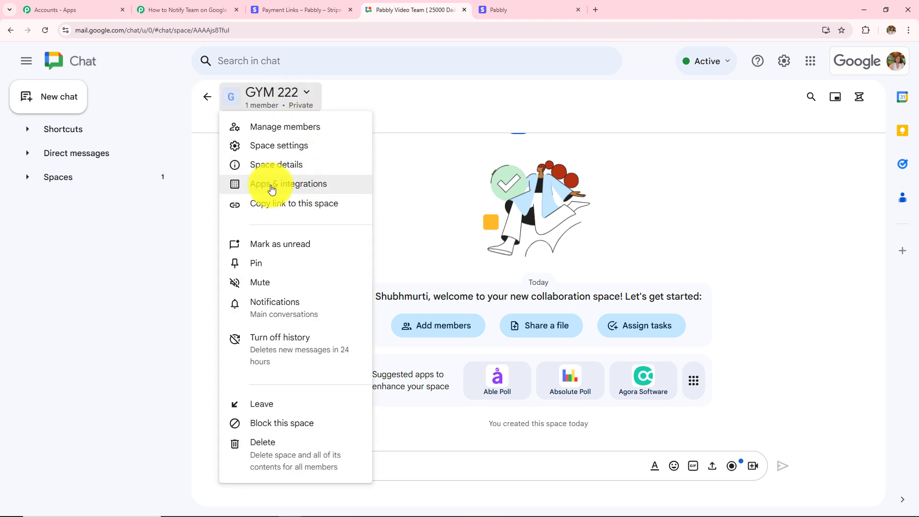
click(298, 190)
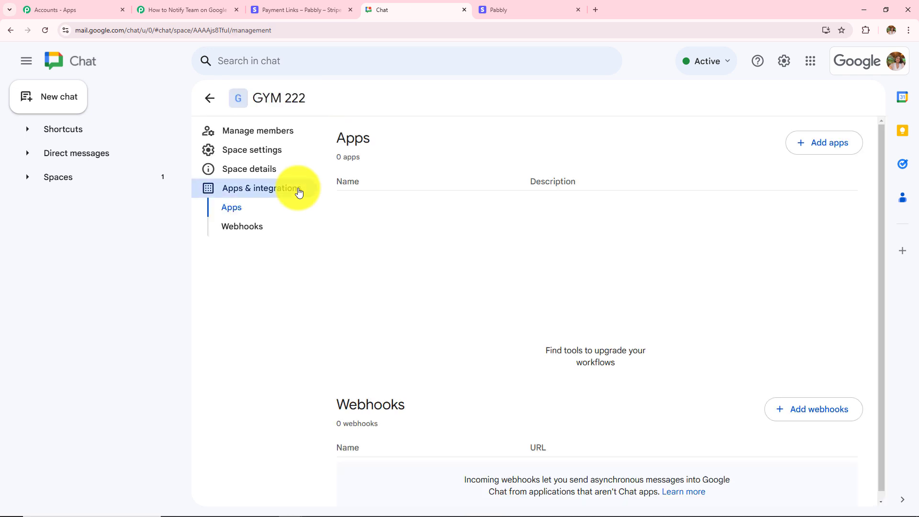
drag(337, 410, 462, 406)
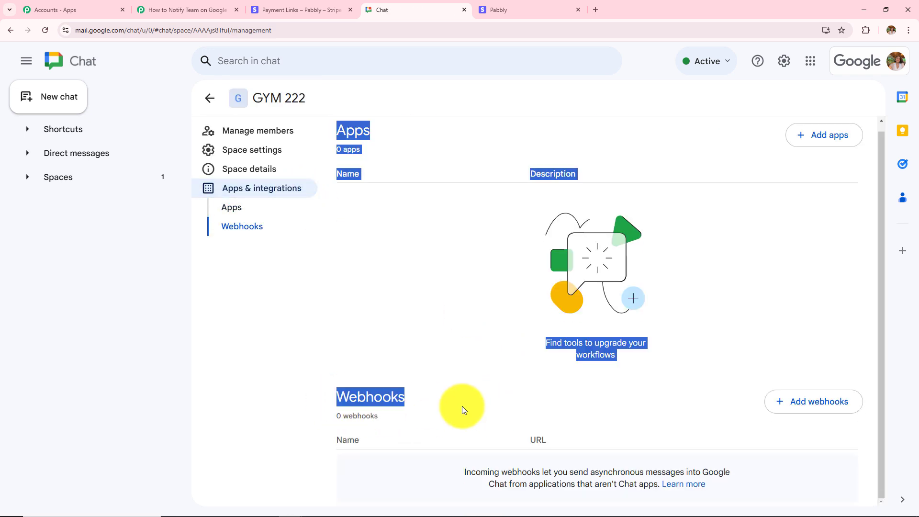
Add an incoming webhook named Testing to the GYM 222 space, without an avatar URL.
click(822, 410)
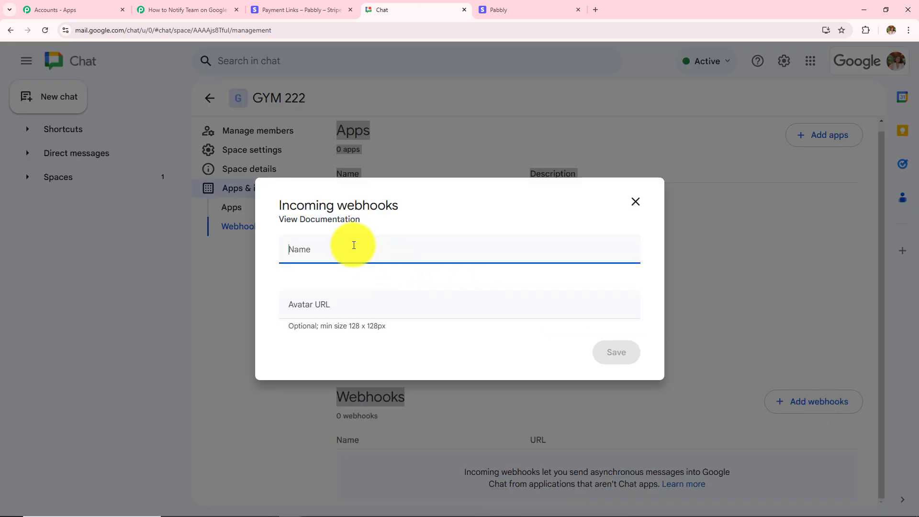
text(Testing)
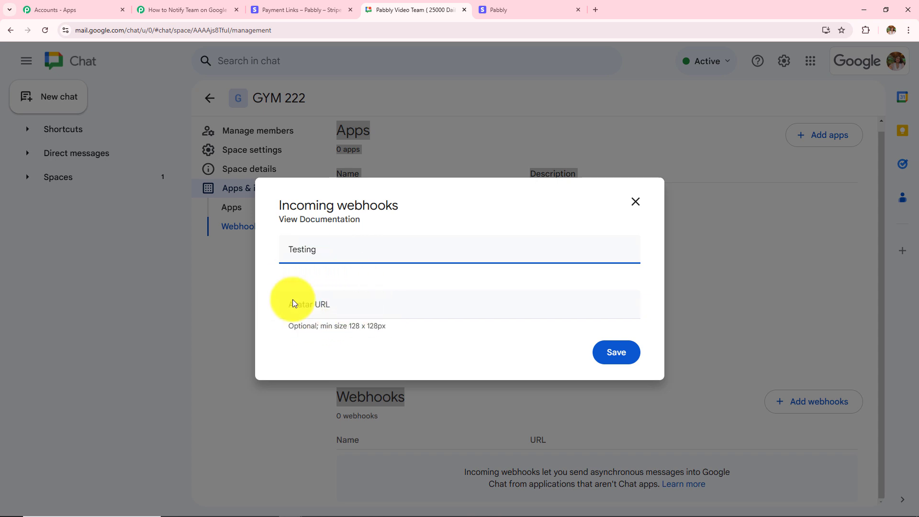
click(615, 363)
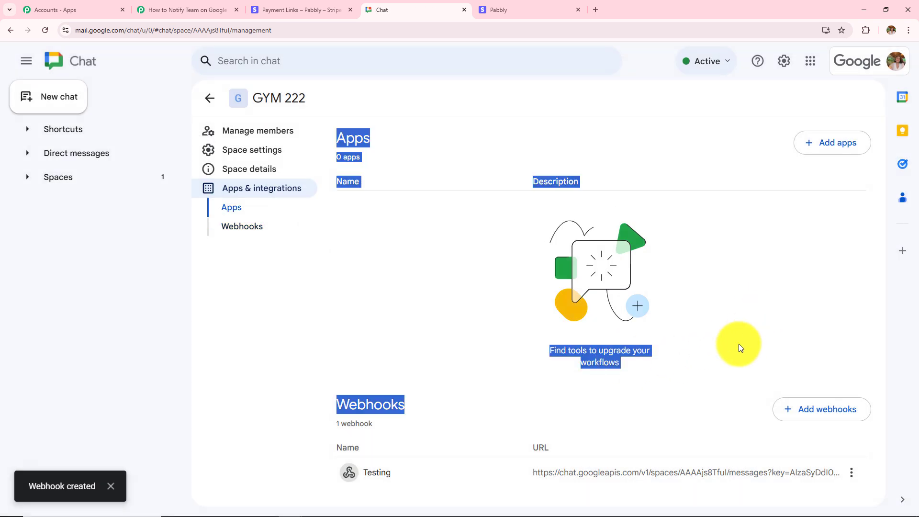
Copy the Testing webhook's link and paste it into the Chat Webhook URL field of the Pabbly Connect action.
click(853, 473)
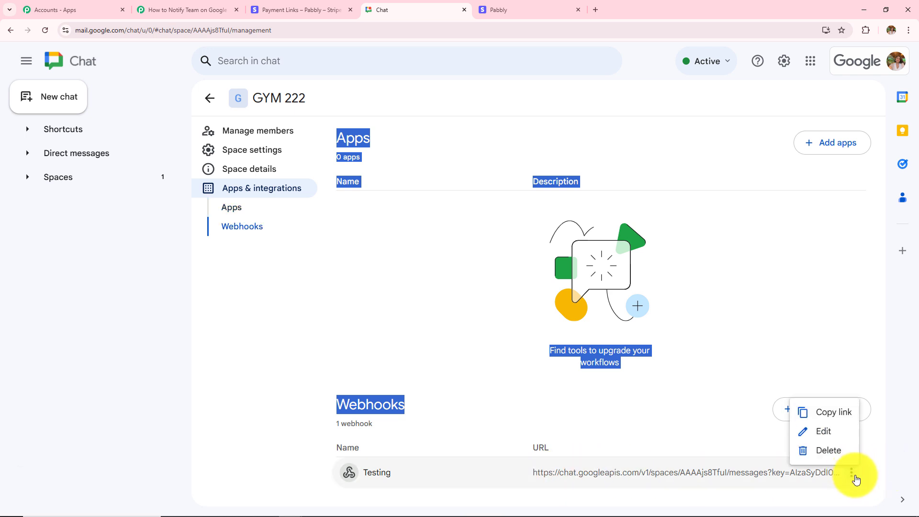
click(844, 422)
click(844, 422)
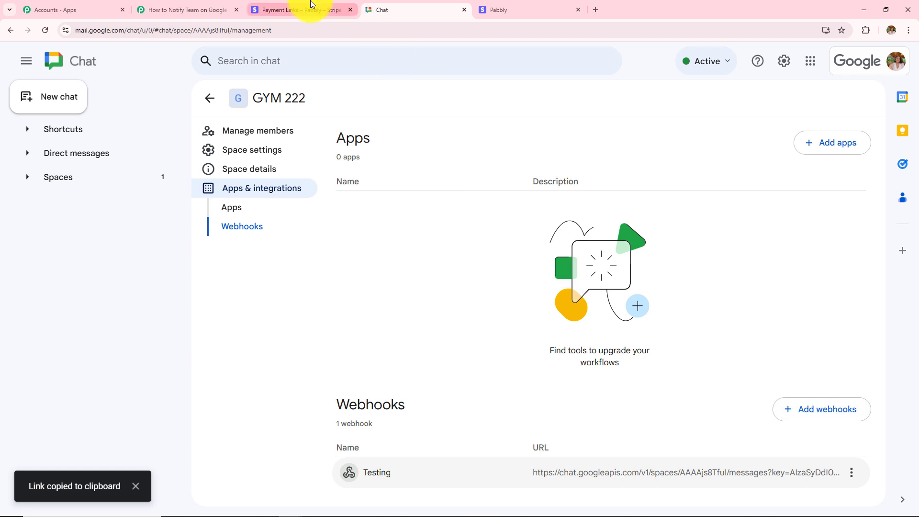
click(215, 9)
click(325, 249)
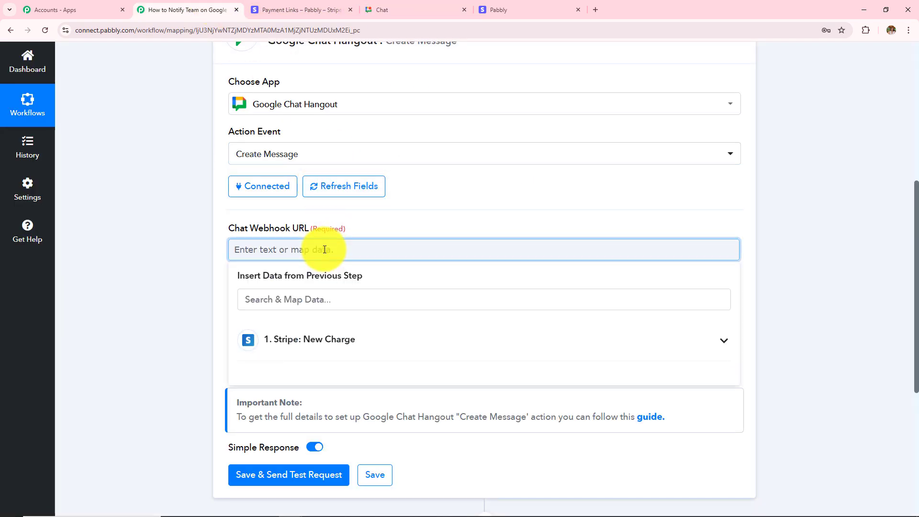
key(ctrl+v)
Write the message: "Hello Team", "We have received the new payment. Here are the details:", lines for Name, Email, Address, Payment of, and "Thanks Regards".
click(348, 346)
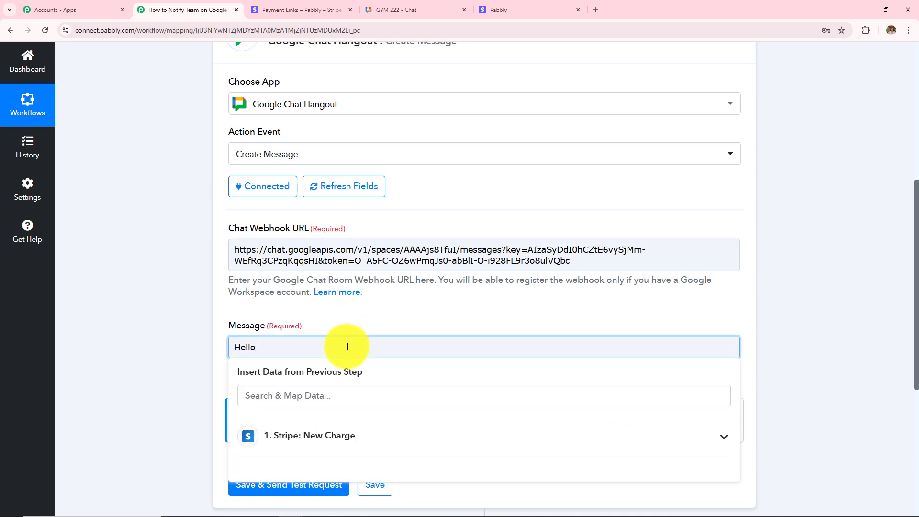
text(Hello Team)
key(Return)
key(Return)
text(We ha)
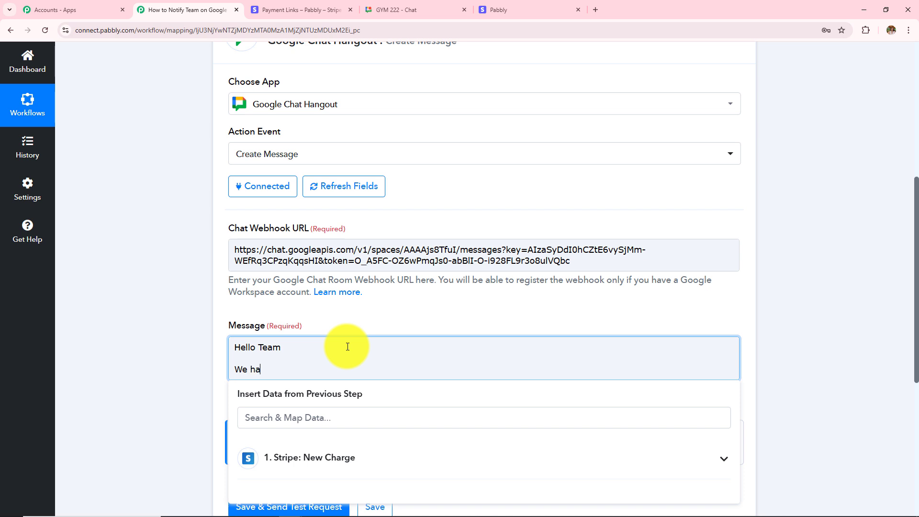
text(ve received the new payment.)
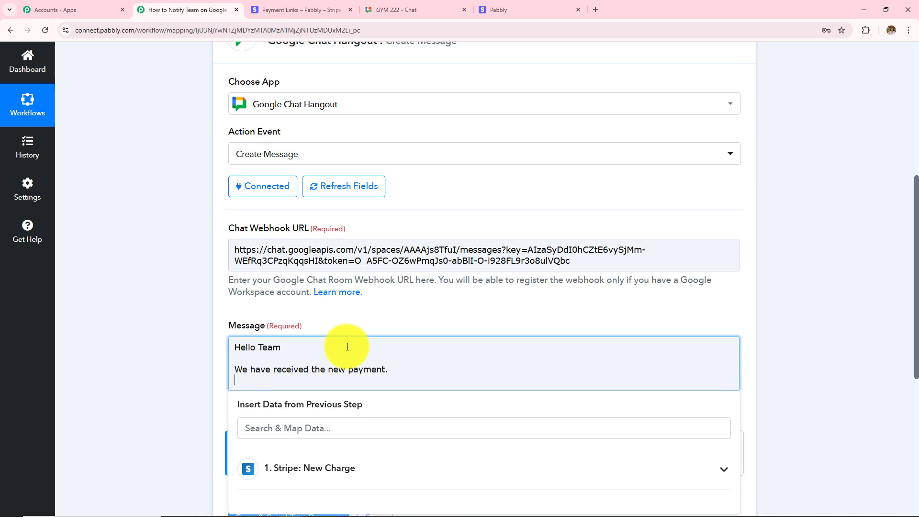
text( Here are the details:  Name: Email: Address: Payment of:  Thanks Regards)
click(148, 320)
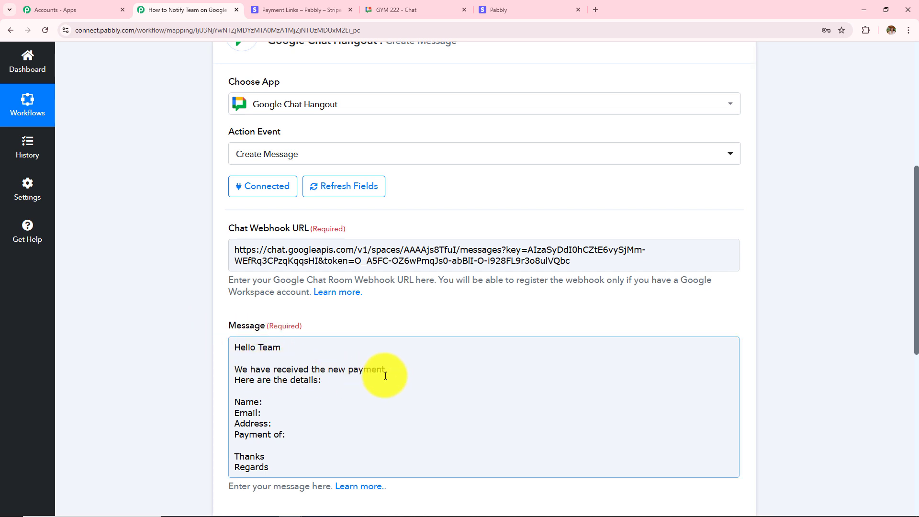
scroll(287, 380, down, 3)
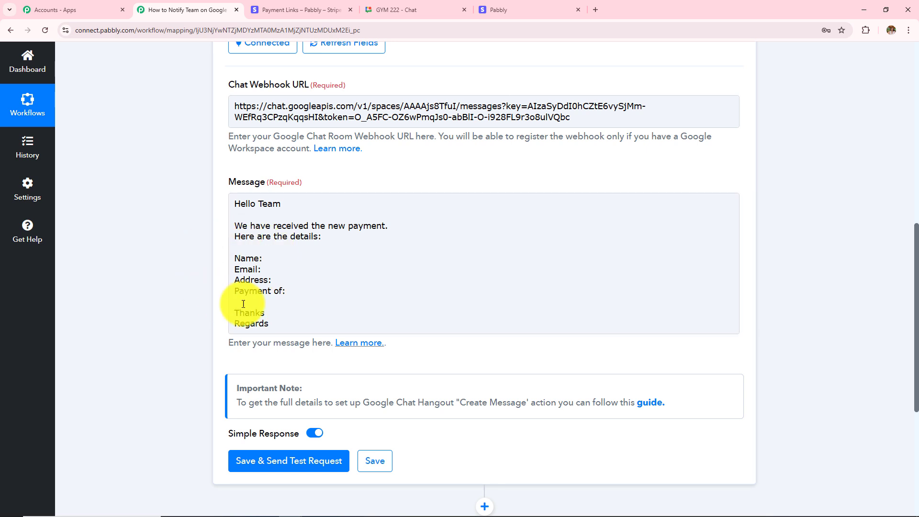
click(270, 304)
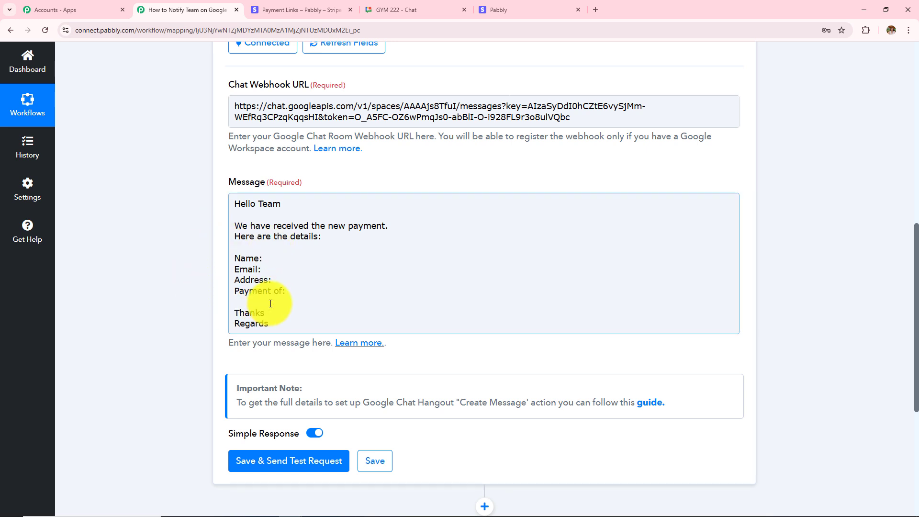
Map the Stripe New Charge field Data Object Shipping Name after "Name:" in the message.
click(272, 258)
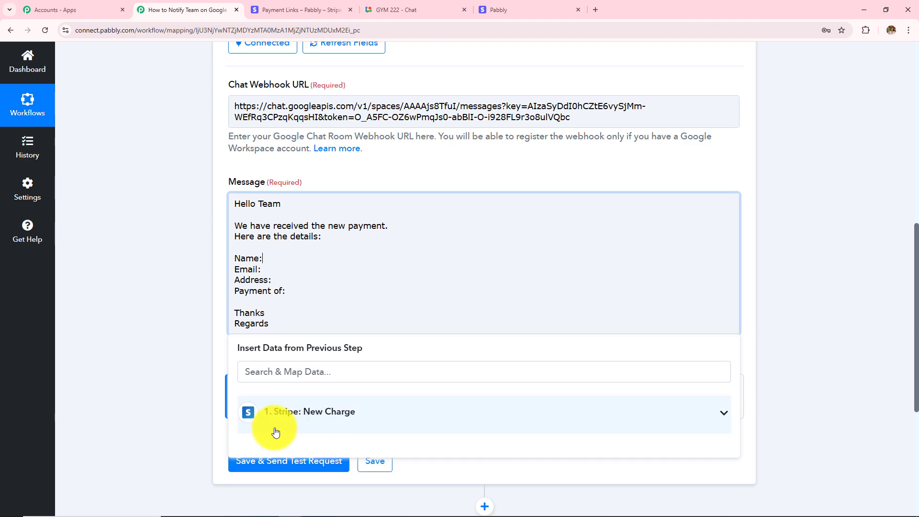
click(309, 423)
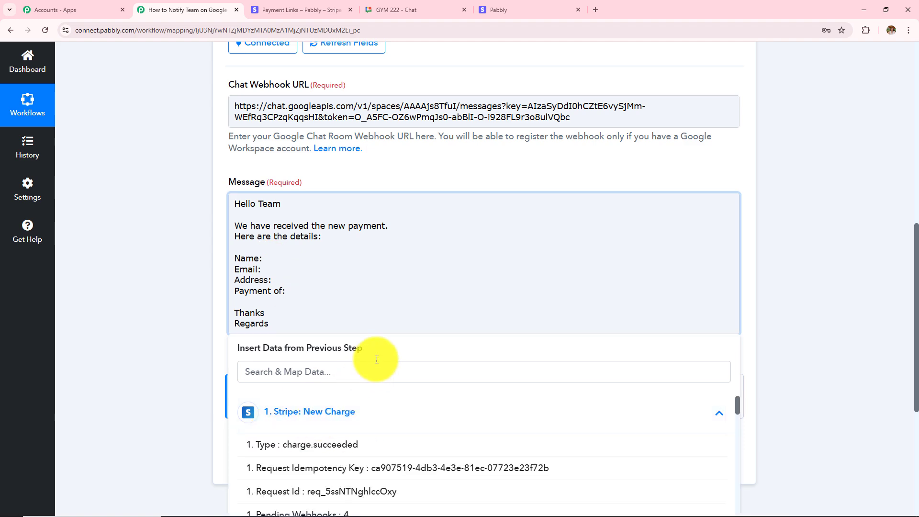
scroll(380, 335, down, 4)
scroll(391, 345, down, 4)
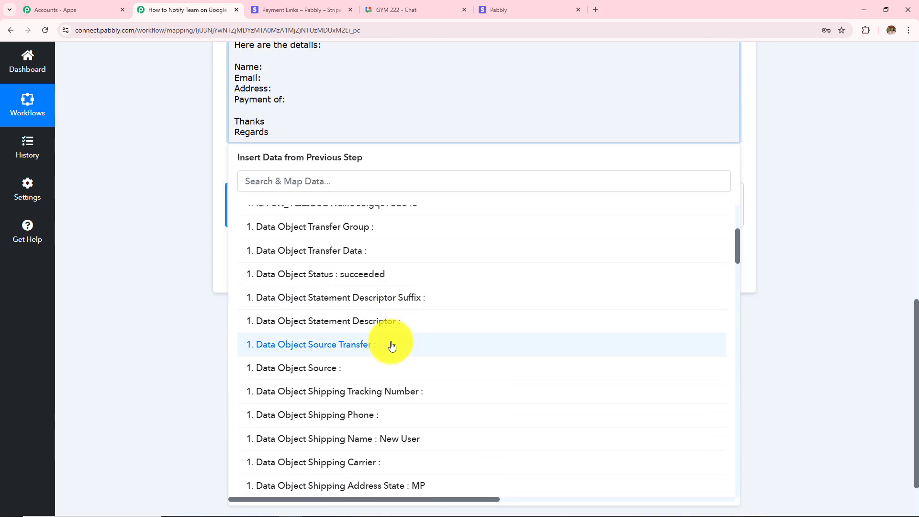
scroll(391, 346, down, 10)
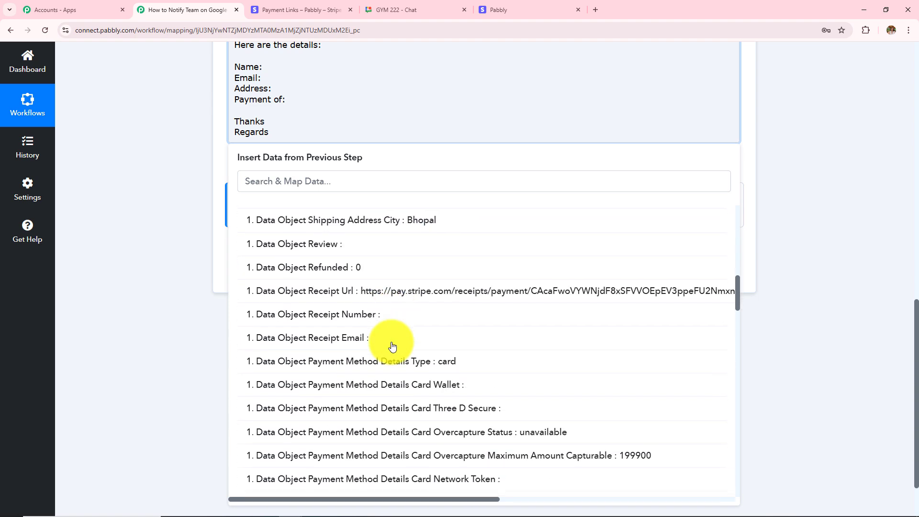
scroll(392, 346, down, 20)
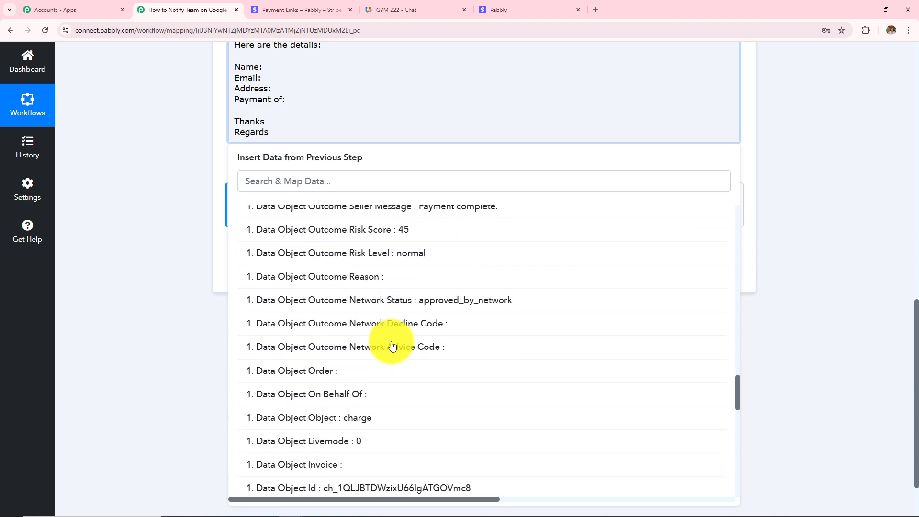
scroll(392, 346, down, 8)
click(364, 346)
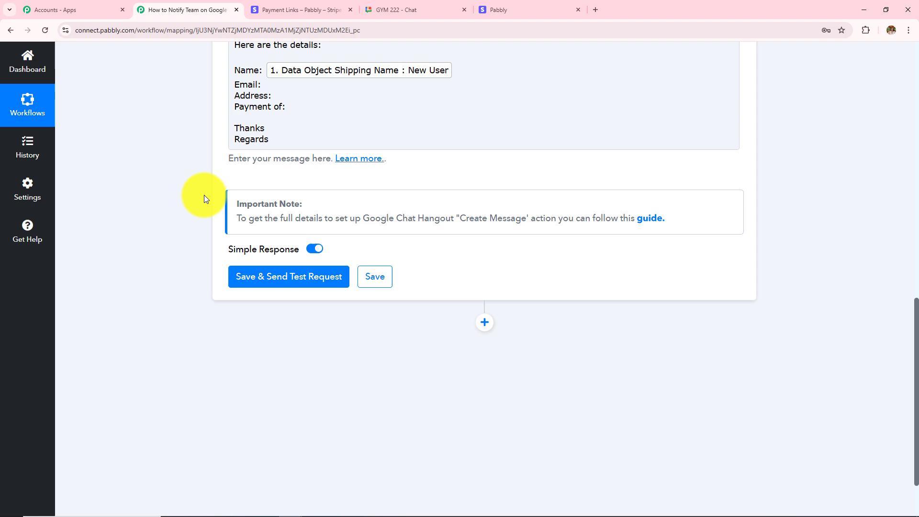
Map the Stripe field Data Object Billing Details Email after "Email:" in the message.
click(289, 87)
click(308, 229)
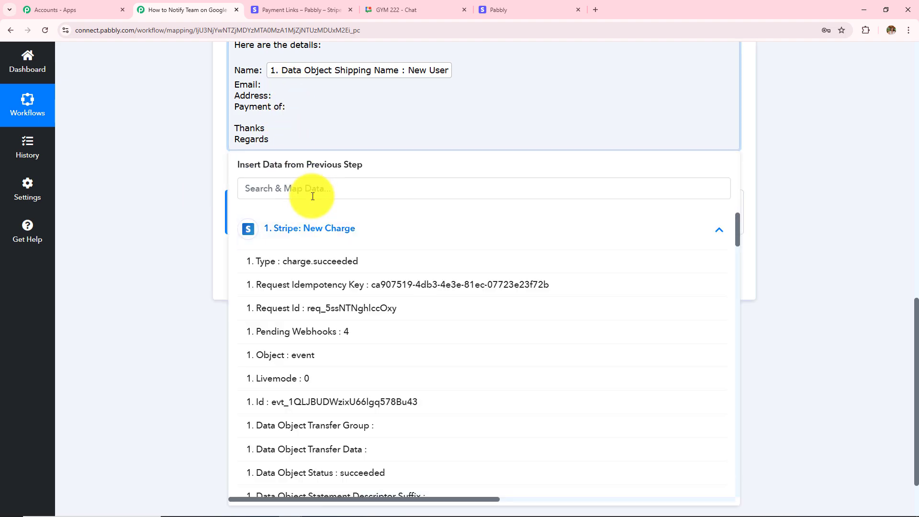
scroll(374, 374, down, 3)
scroll(374, 374, down, 16)
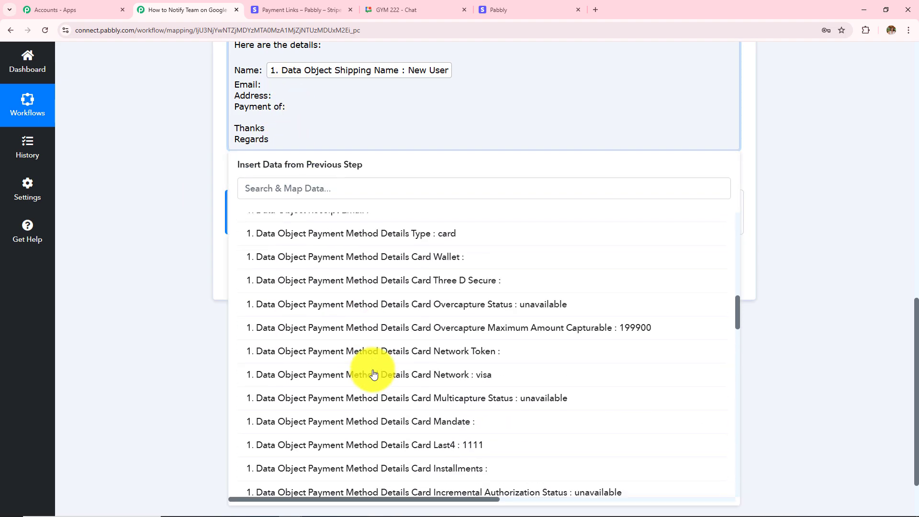
scroll(374, 374, down, 18)
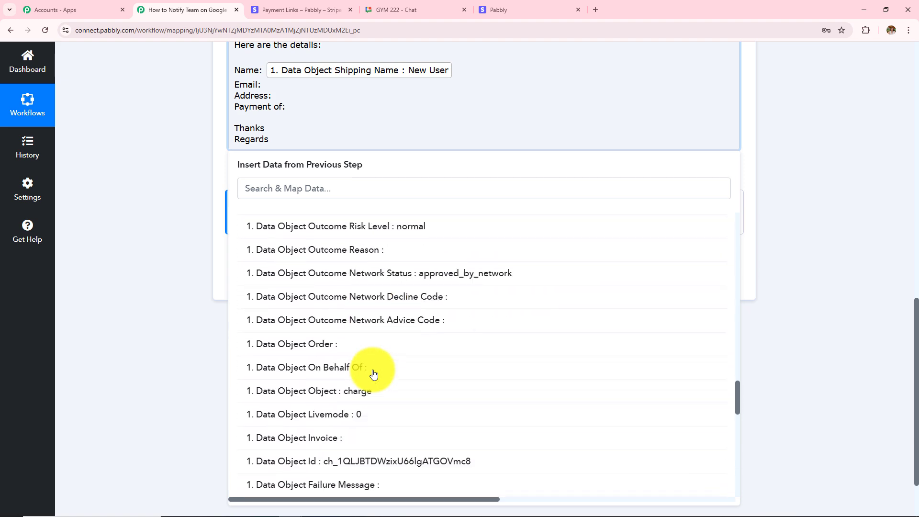
click(371, 372)
Map the Stripe fields Data Object Shipping Address Line1 and Data Object Shipping Address City after "Address:" in the message.
click(271, 102)
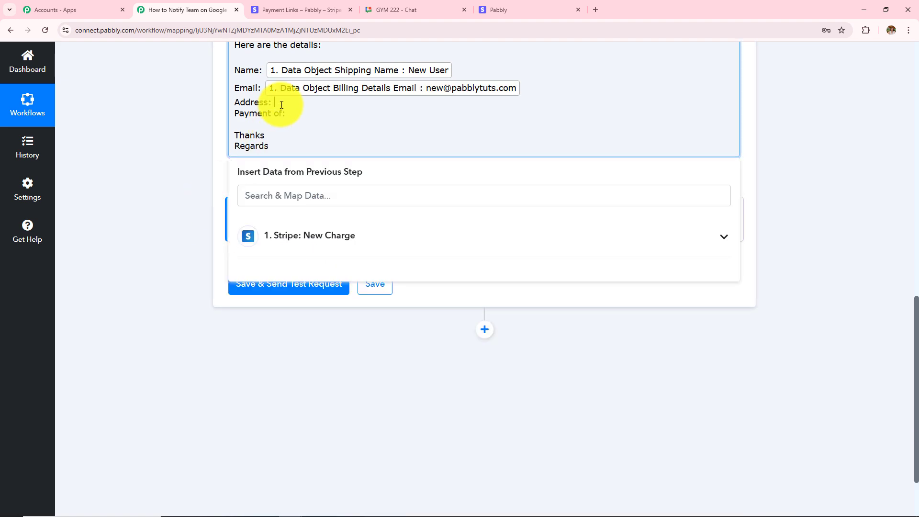
click(324, 237)
scroll(387, 347, down, 15)
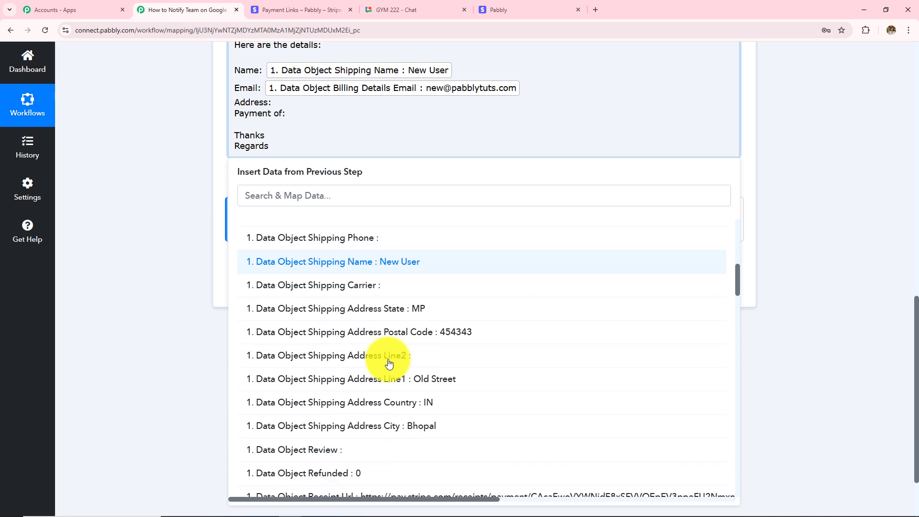
click(409, 378)
click(416, 432)
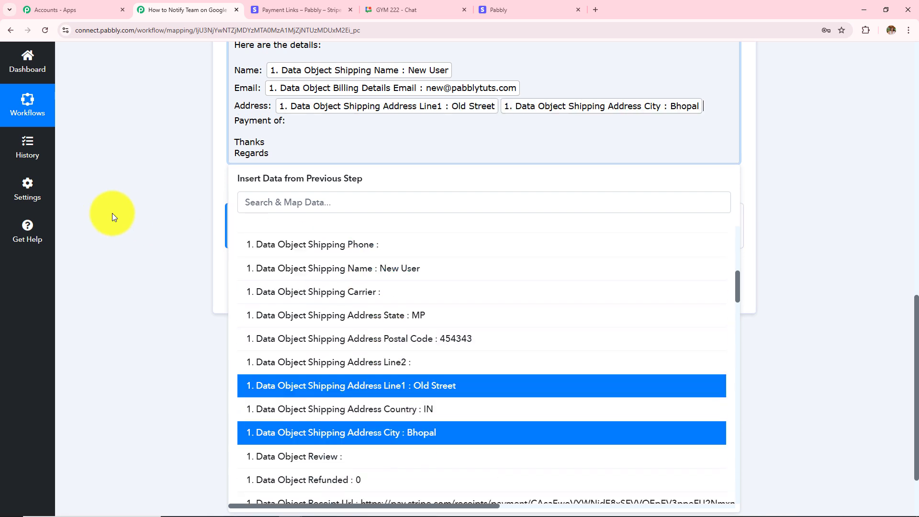
click(148, 164)
Look through the Stripe New Charge data for the payment amount for "Payment of:", and return to the workflow's trigger without mapping it.
click(293, 120)
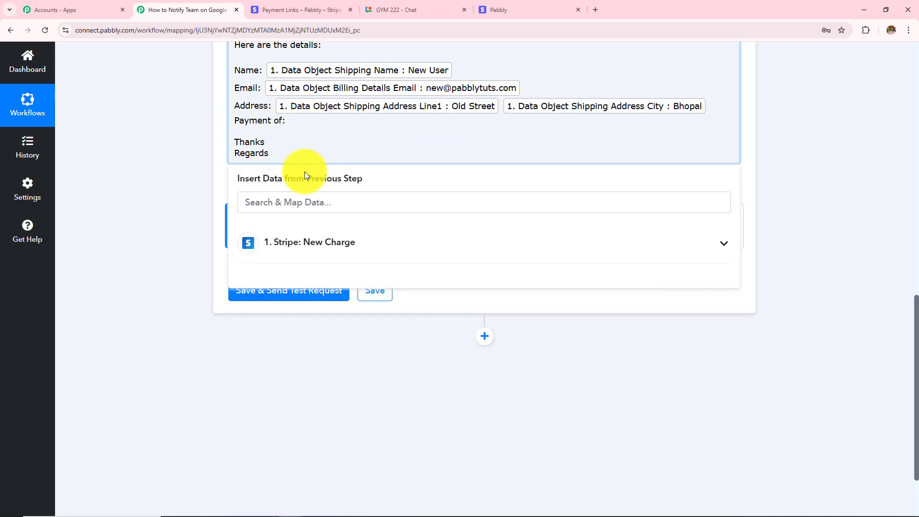
click(306, 257)
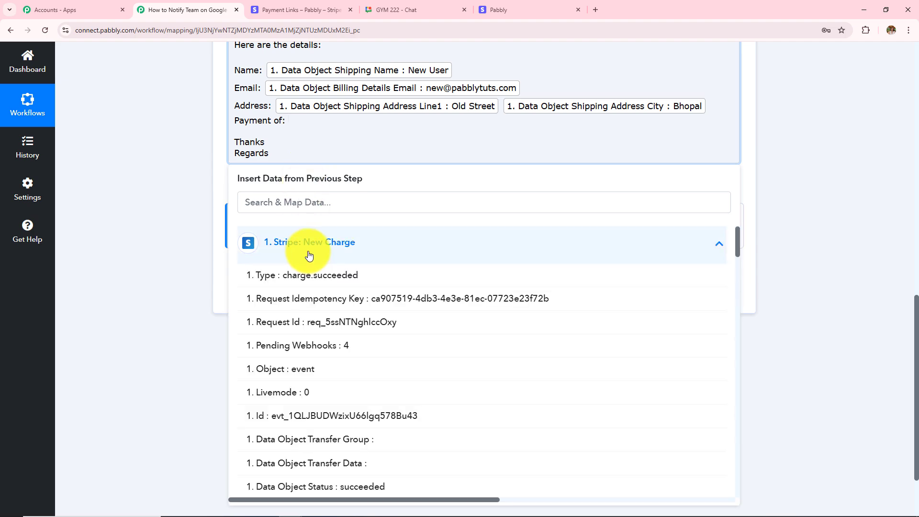
scroll(410, 372, down, 5)
scroll(413, 374, down, 5)
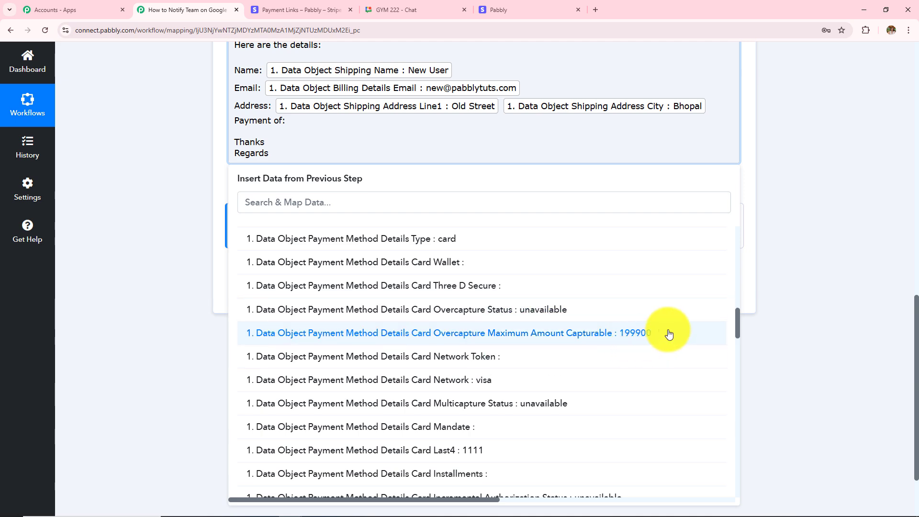
click(804, 287)
scroll(803, 287, up, 15)
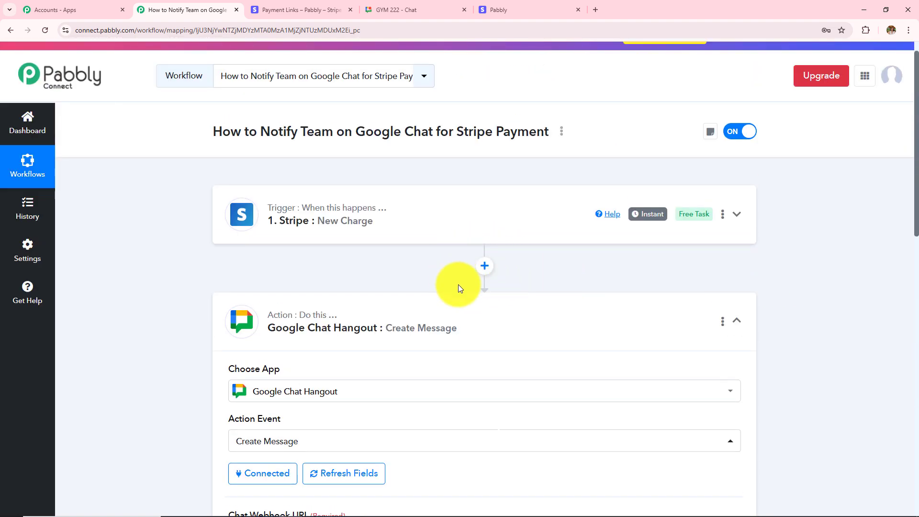
Add a Number Formatter (Pabbly) action with the Perform Math Operation event between the Stripe trigger and Google Chat, and connect it.
click(484, 271)
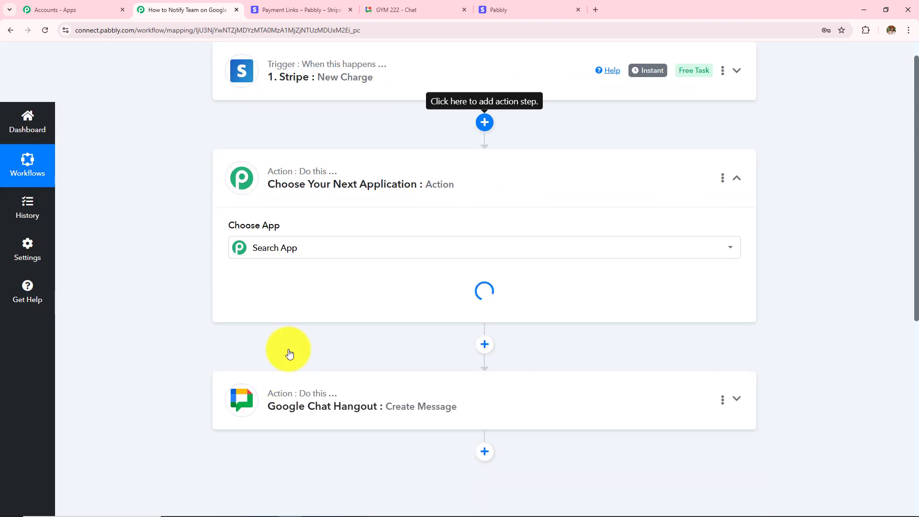
text(Numb)
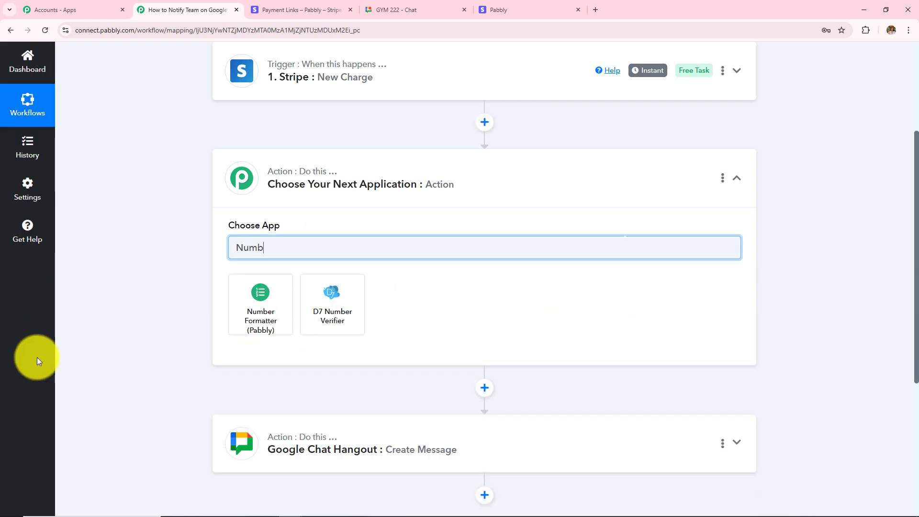
click(243, 311)
click(314, 294)
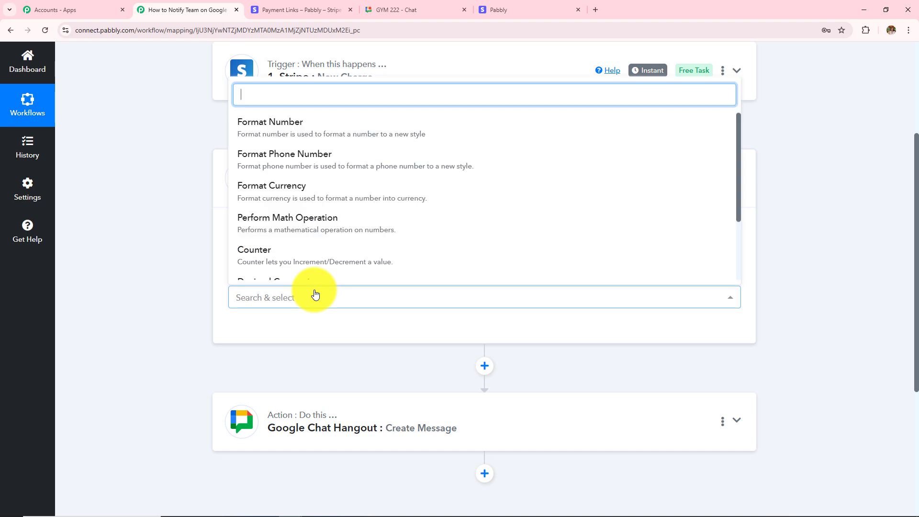
click(333, 228)
click(275, 332)
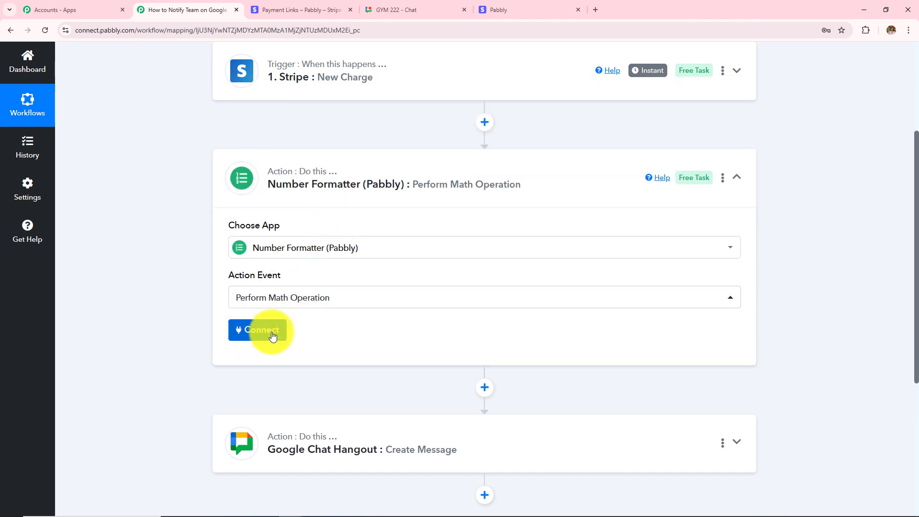
Map the Stripe field Data Object Amount into the math operation's Numbers, followed by a comma and 100.
scroll(549, 298, down, 2)
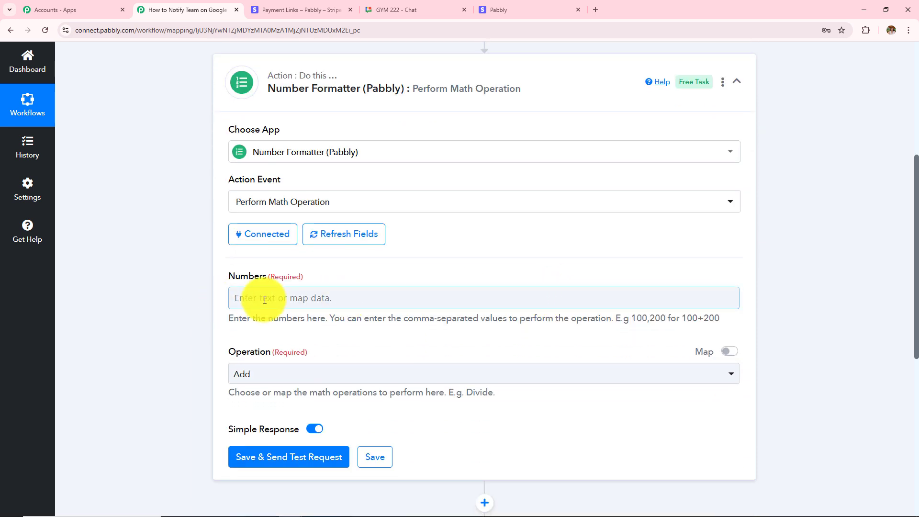
click(309, 297)
click(341, 378)
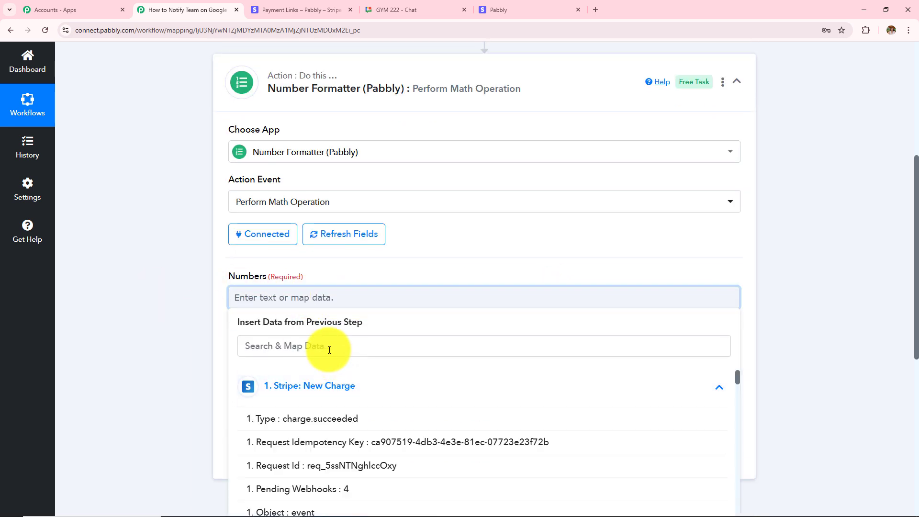
click(329, 349)
text(1)
text(999)
click(329, 491)
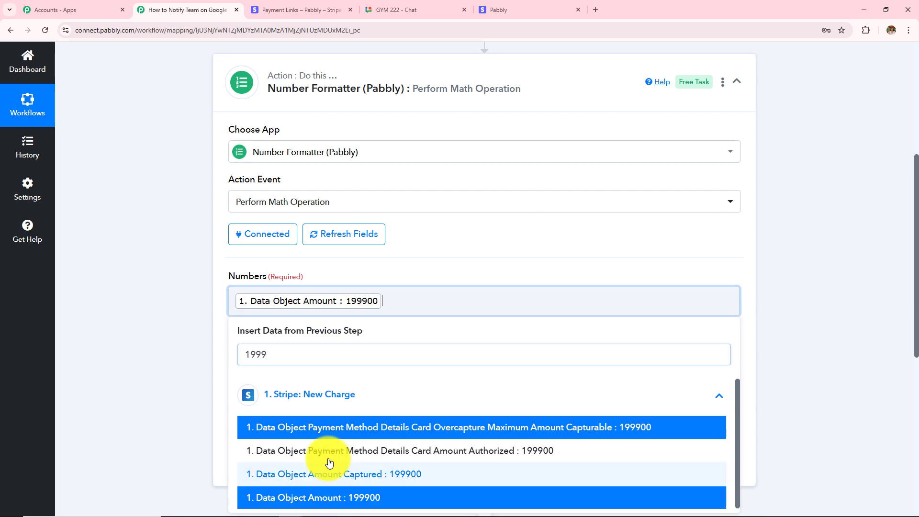
click(218, 345)
triple_click(230, 326)
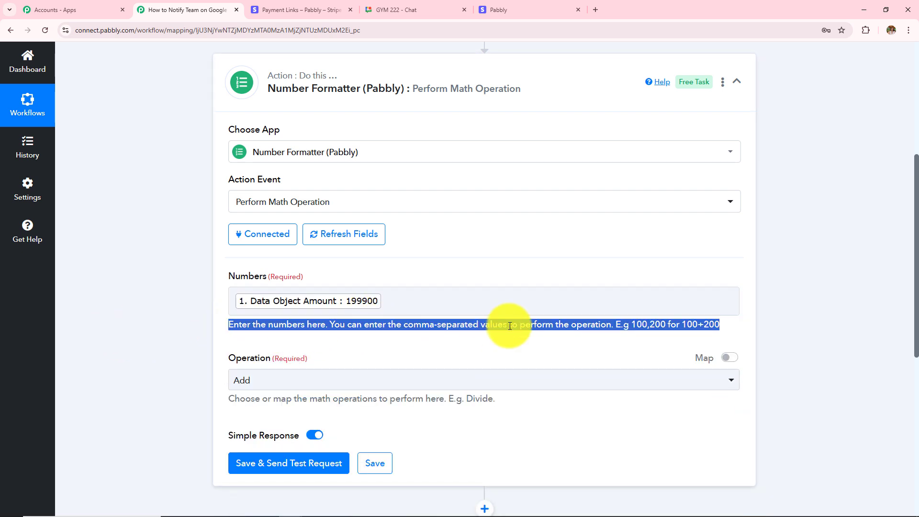
click(410, 299)
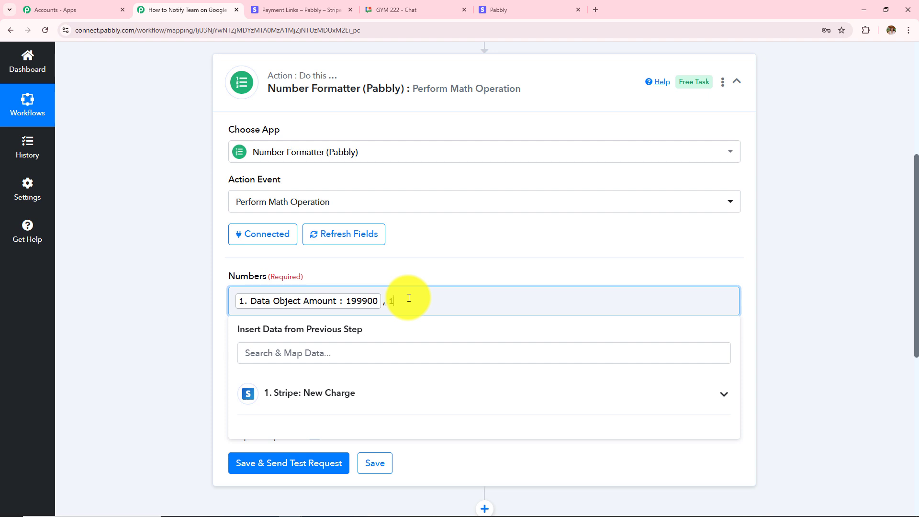
click(116, 277)
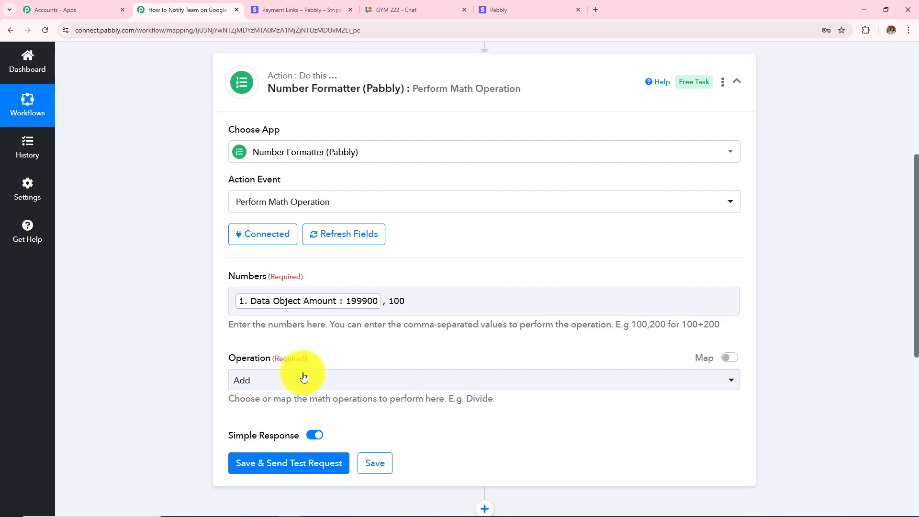
Set the math operation to Divide, save it with a test request, and check the returned result.
click(301, 378)
click(275, 335)
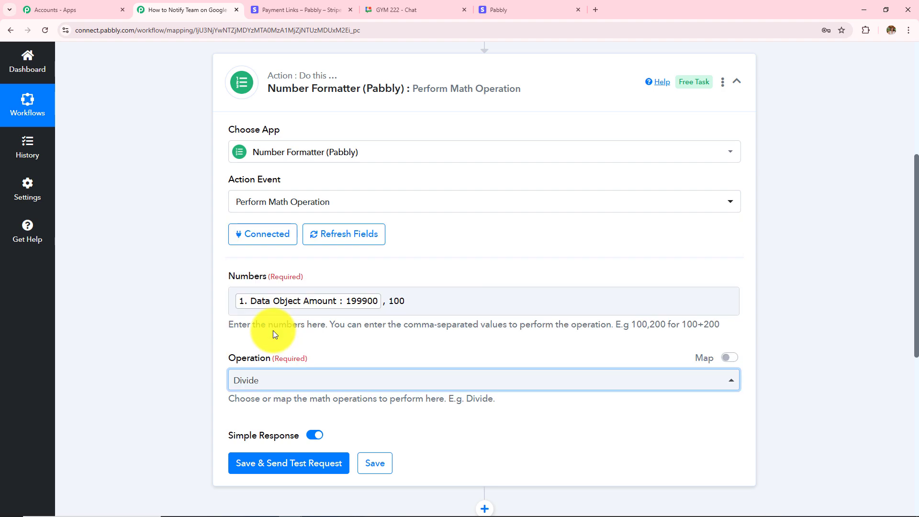
click(283, 466)
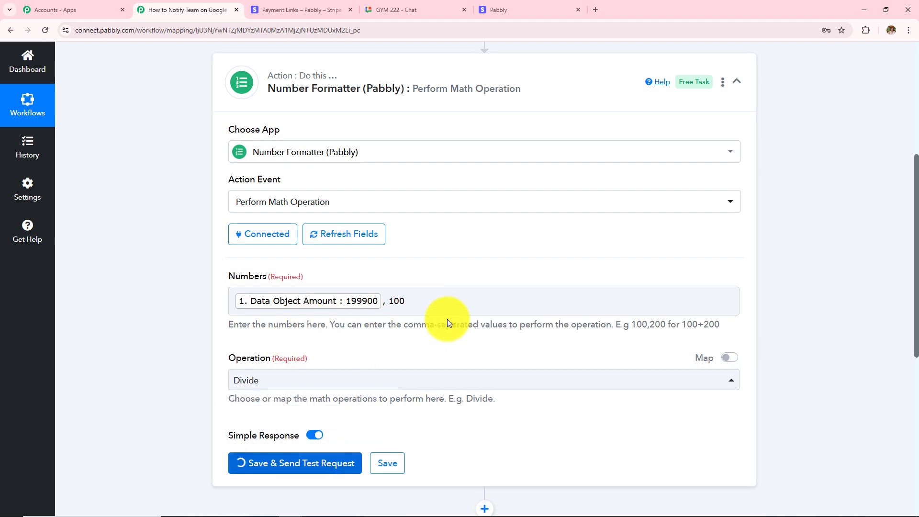
scroll(458, 306, down, 5)
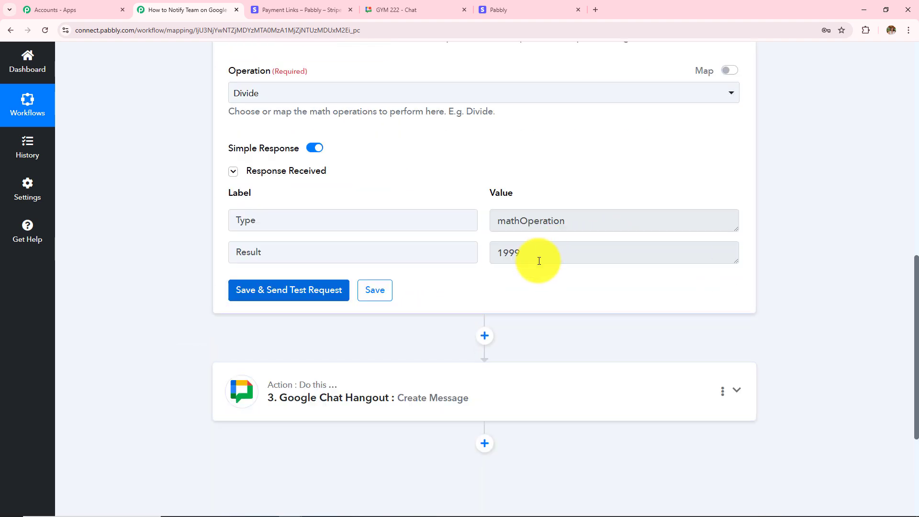
drag(548, 254, 421, 255)
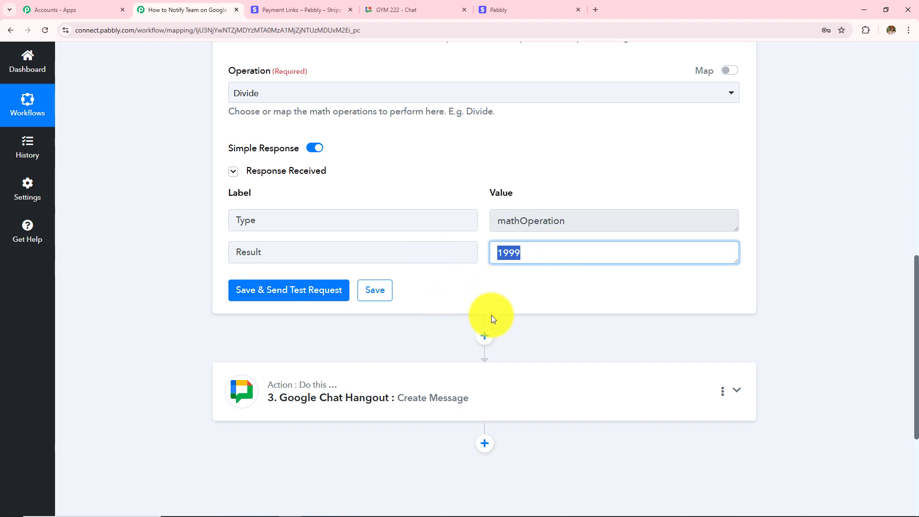
Map the Number Formatter's Result after "Payment of:" in the Google Chat message.
click(436, 385)
scroll(434, 383, down, 3)
scroll(358, 355, down, 3)
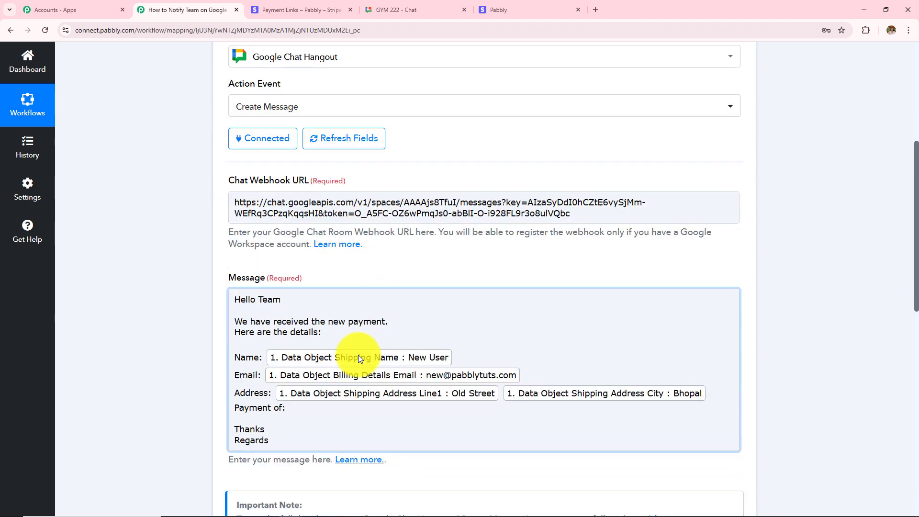
scroll(360, 358, down, 2)
click(292, 312)
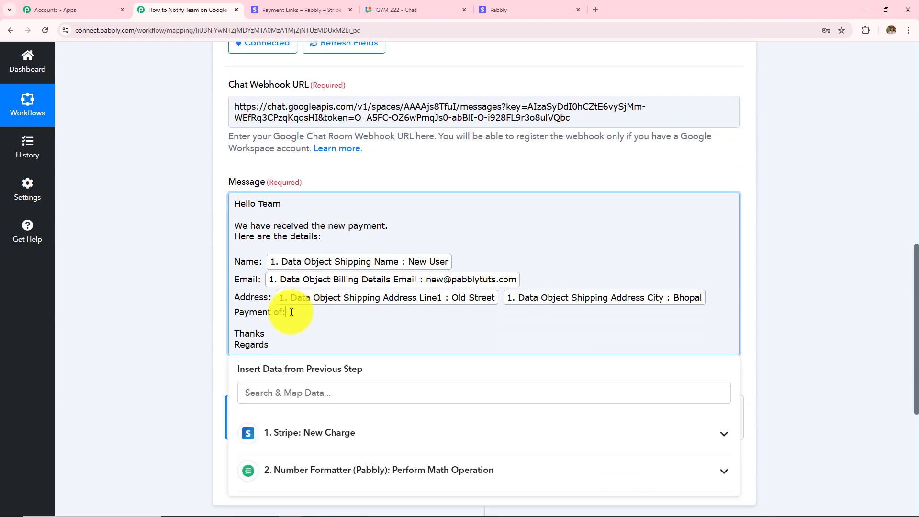
click(349, 472)
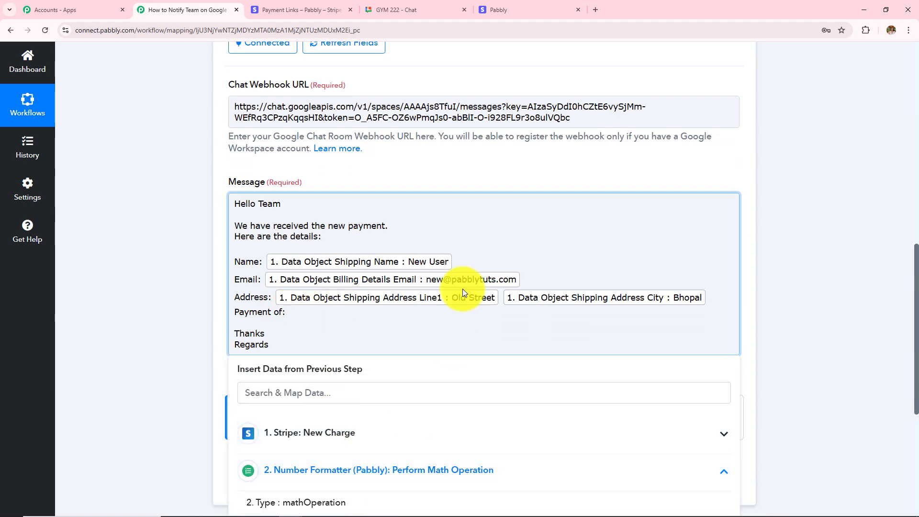
scroll(458, 280, down, 5)
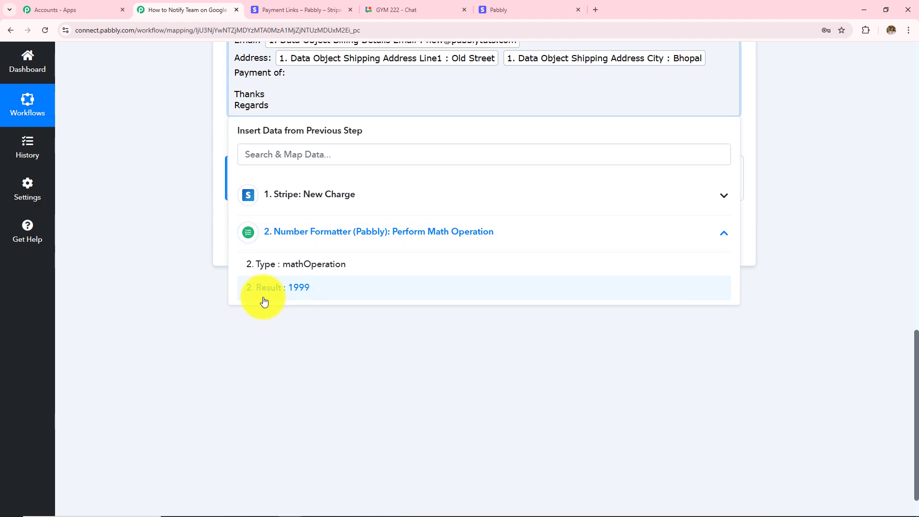
click(321, 296)
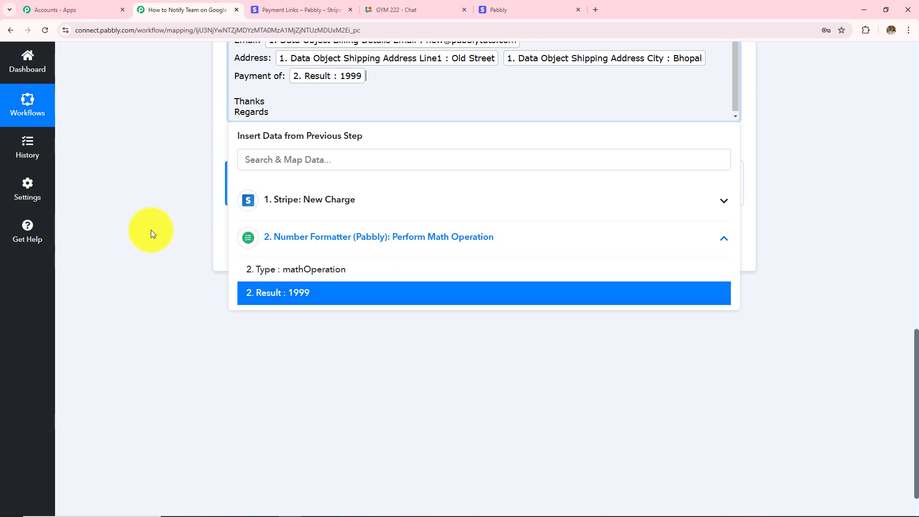
click(149, 230)
Save the Google Chat Create Message action with a test request, and enlarge the response's Text value to read the whole message.
scroll(379, 259, up, 4)
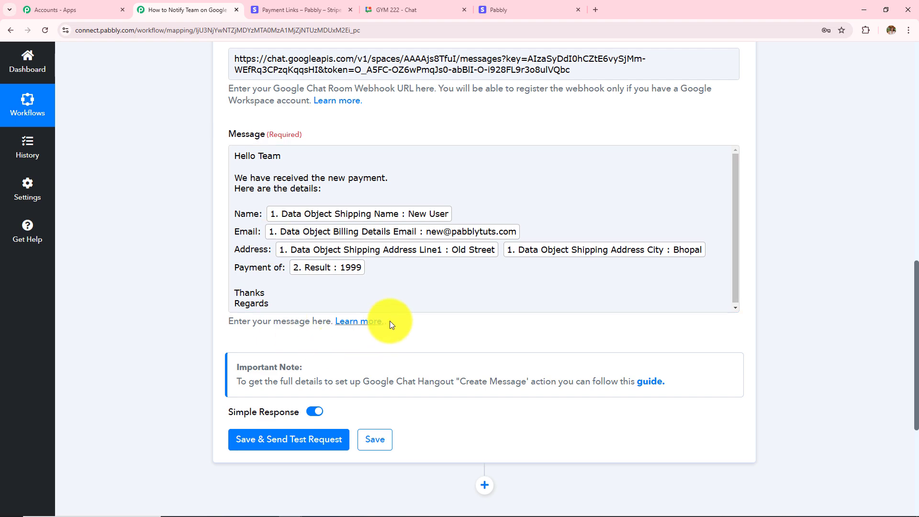
click(289, 441)
scroll(441, 326, down, 4)
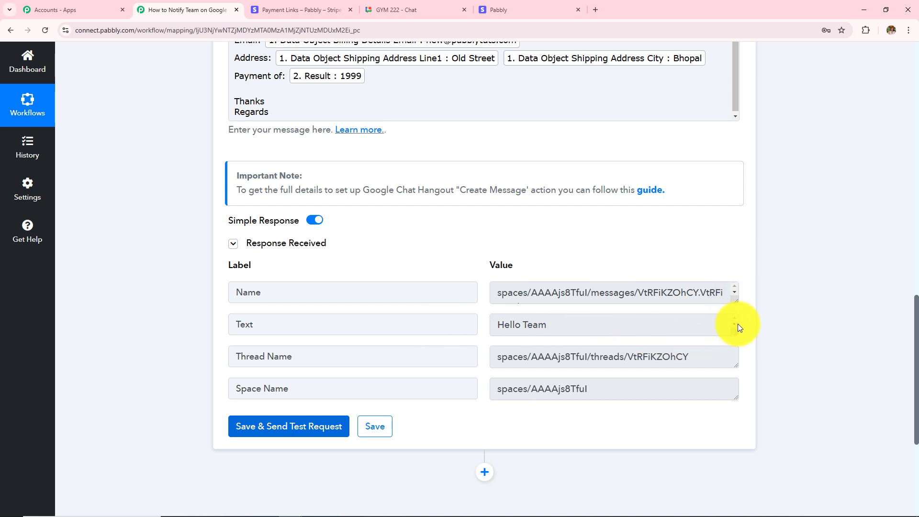
drag(734, 334, 738, 474)
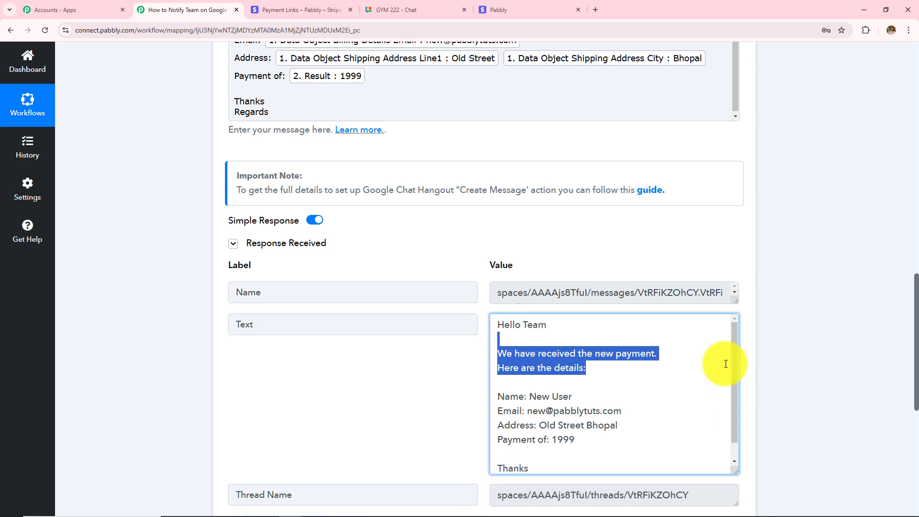
scroll(685, 349, down, 1)
click(691, 380)
scroll(692, 381, down, 3)
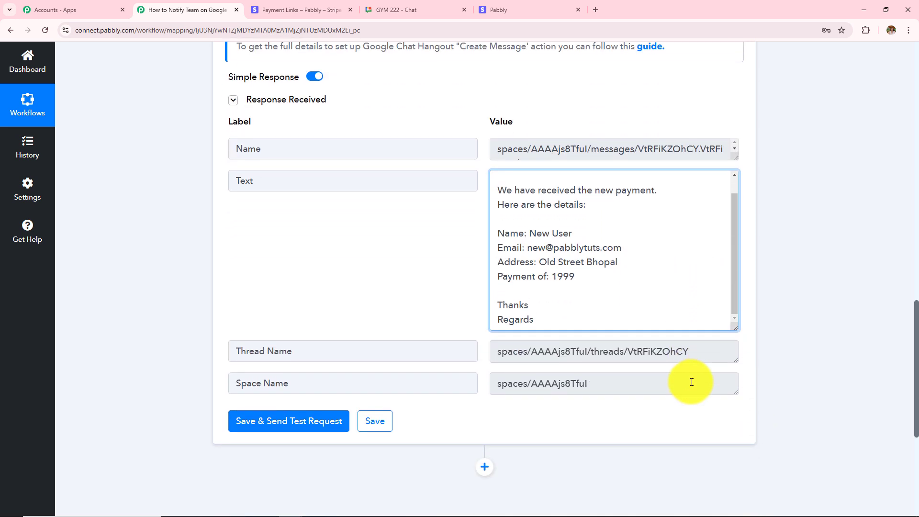
scroll(565, 191, up, 1)
scroll(571, 200, down, 1)
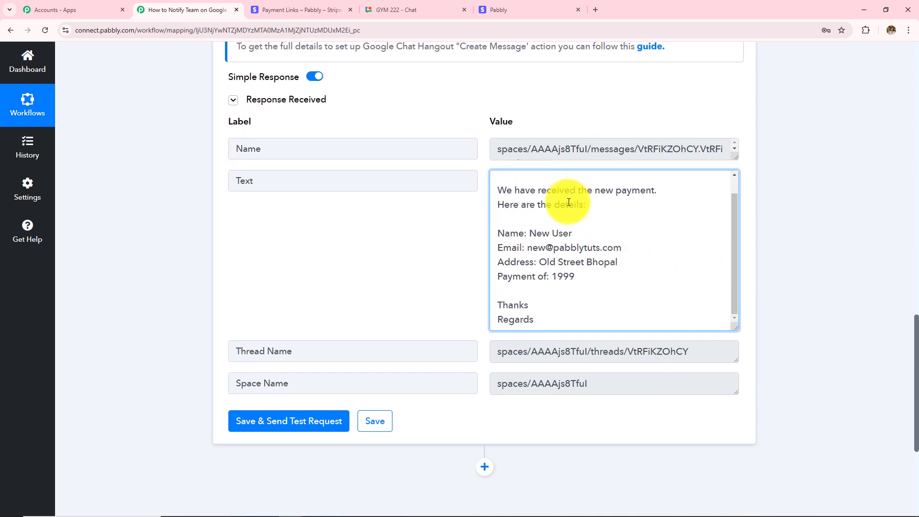
Switch to Google Chat and check the payment details in the test message posted to the GYM 222 space.
click(378, 9)
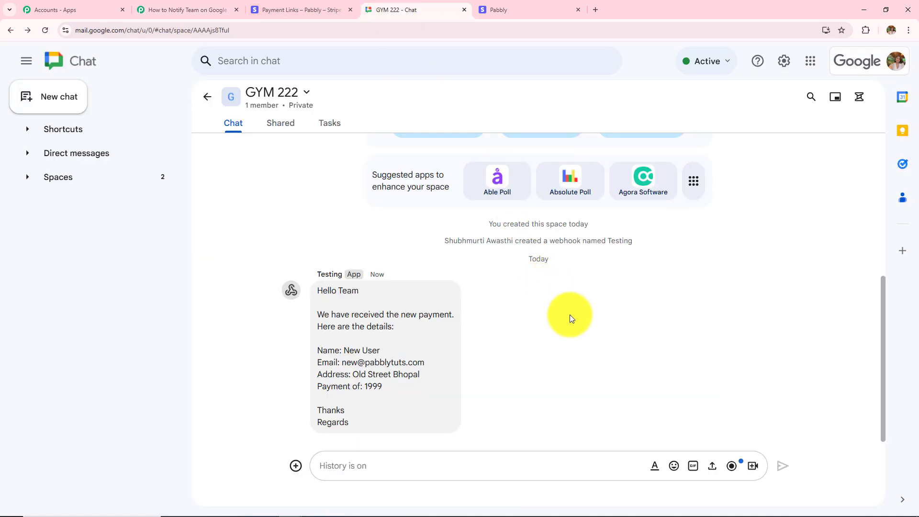
mouse_move(406, 326)
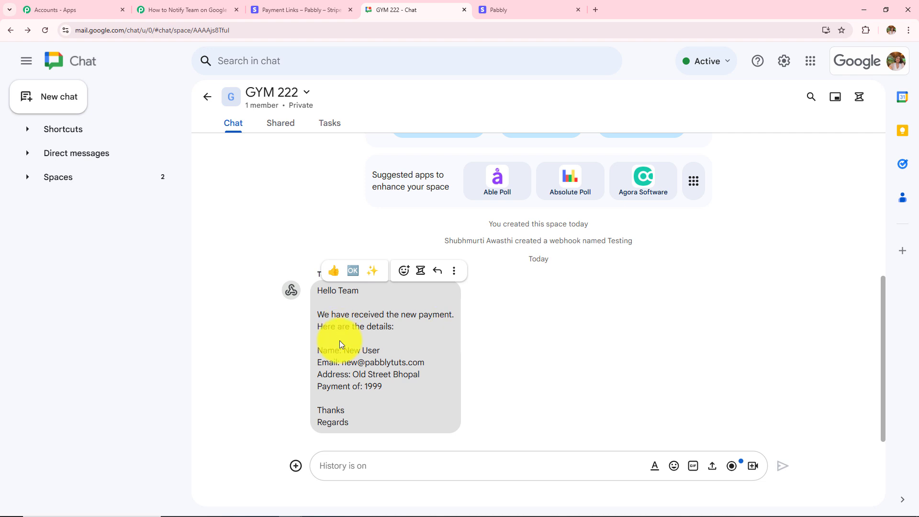
drag(319, 351, 426, 410)
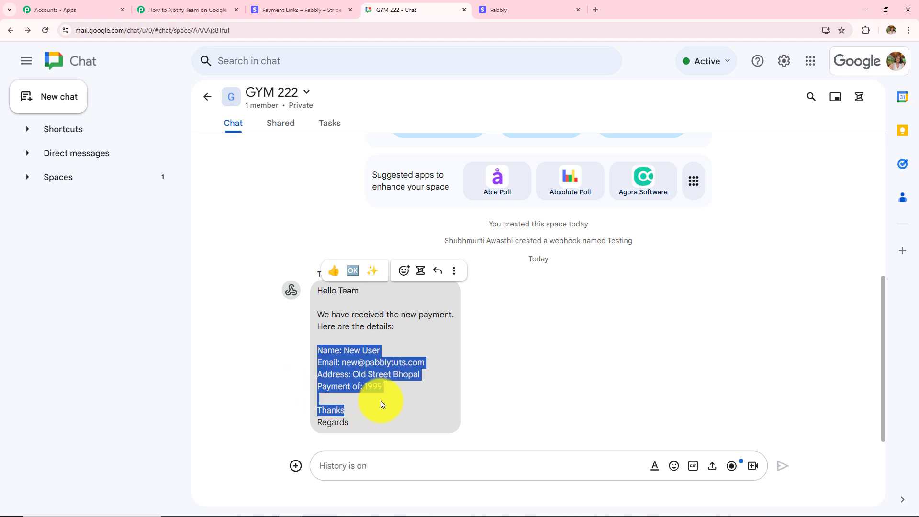
click(406, 406)
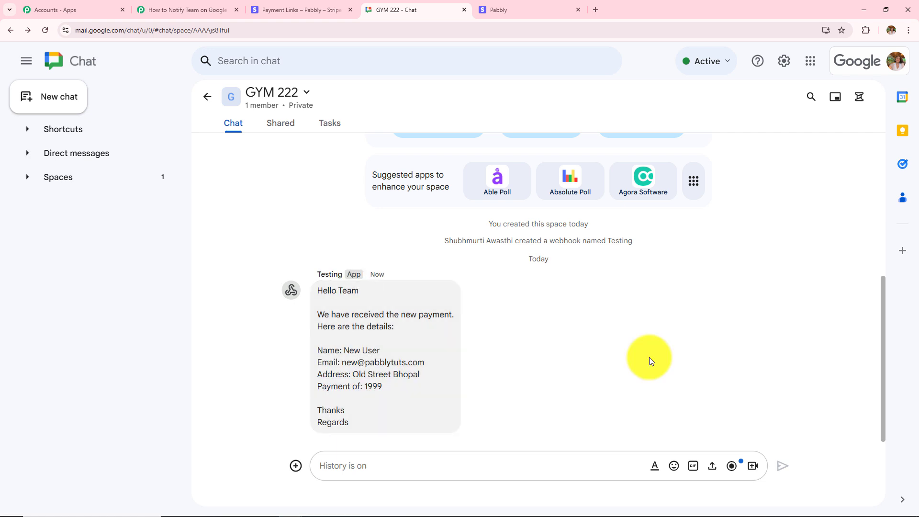
Make a Stripe test payment for Fitness, entering the customer's email, name, address, phone, card number, expiry and CVC, and decline saving the address.
click(501, 6)
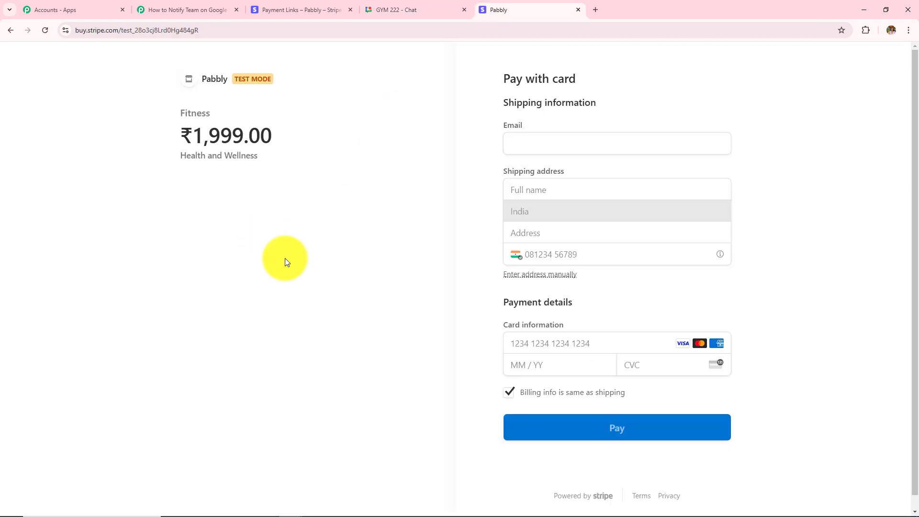
click(550, 136)
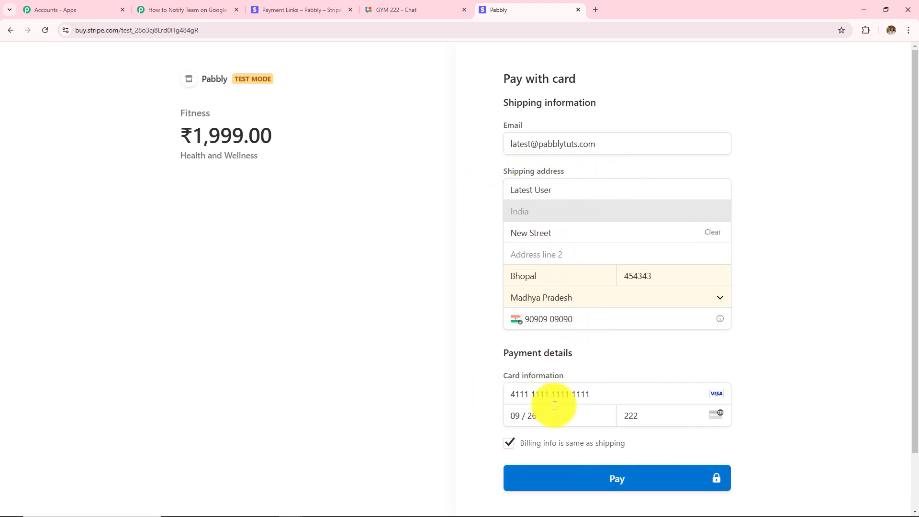
click(641, 476)
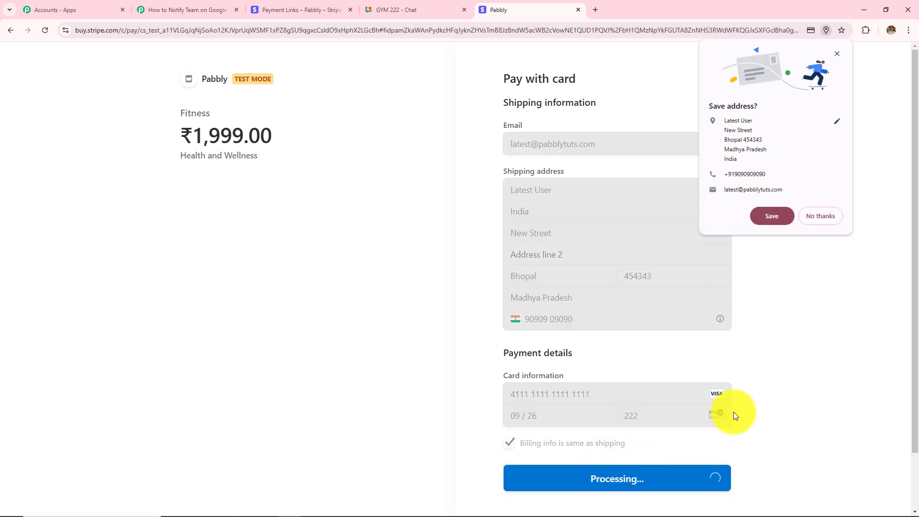
click(810, 215)
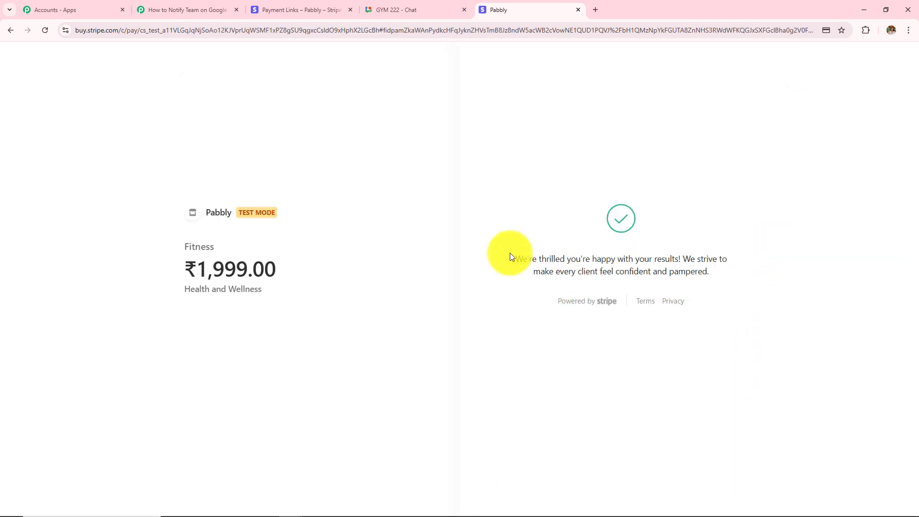
mouse_move(510, 253)
mouse_down()
mouse_move(760, 284)
mouse_move(522, 245)
mouse_up()
click(761, 284)
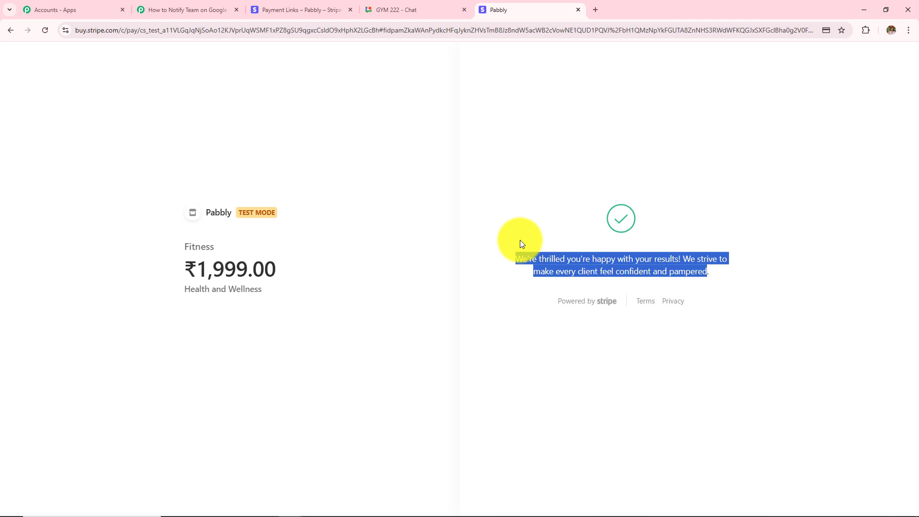
Return to the GYM 222 space in Google Chat and check the newest payment message against the submitted customer details.
click(408, 10)
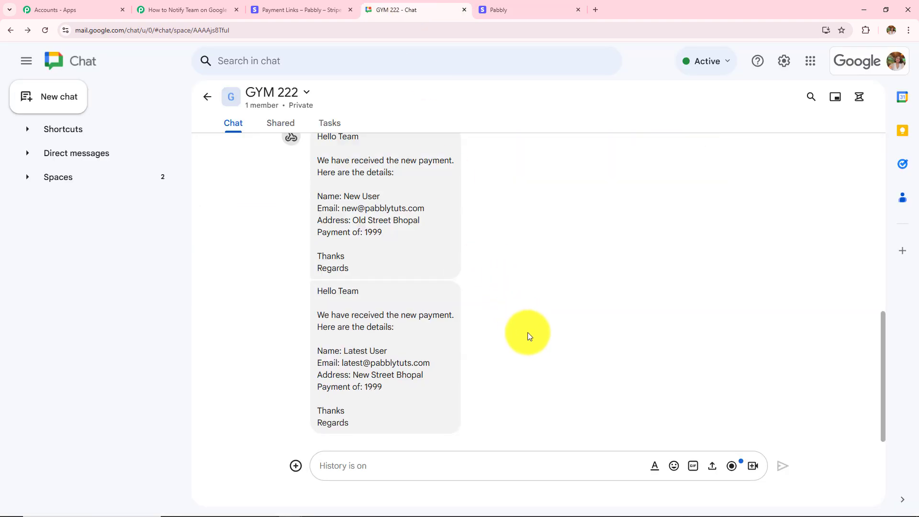
drag(315, 288, 399, 429)
click(609, 366)
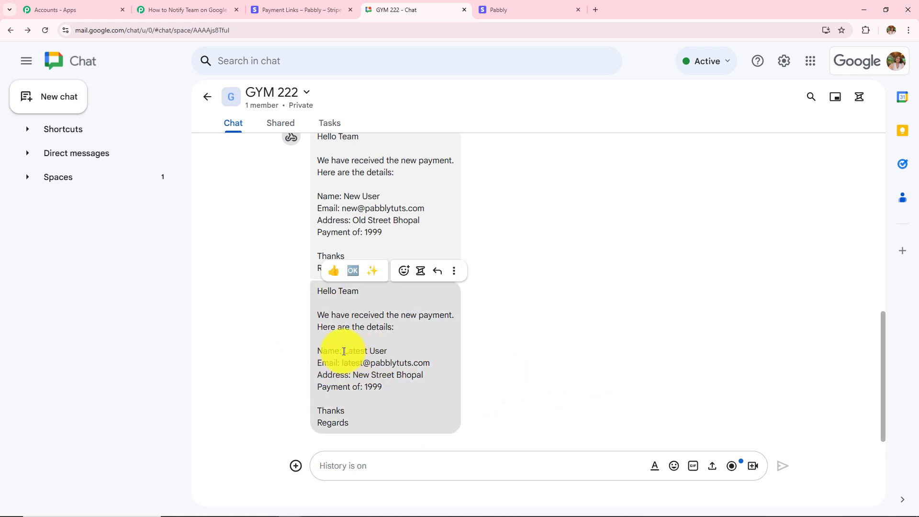
Highlight the email, address and payment amount one by one in the newest GYM 222 message to verify each value.
drag(344, 352, 448, 363)
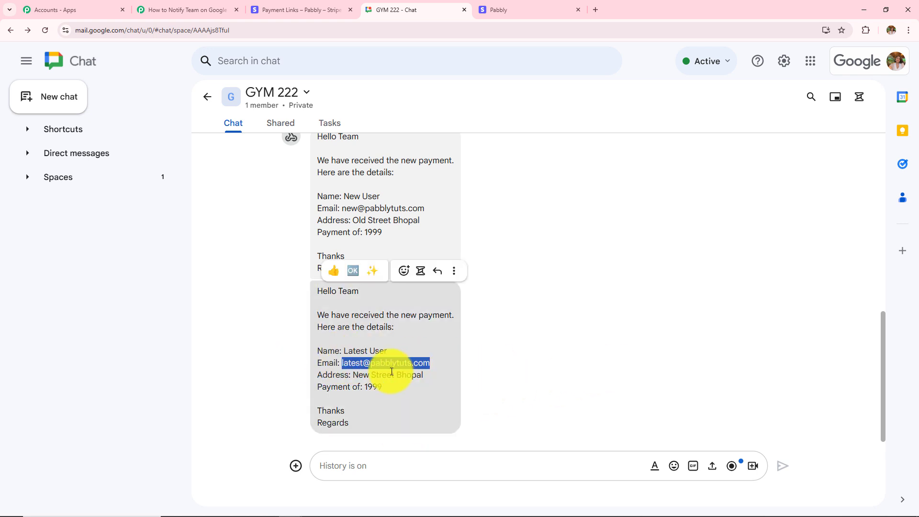
drag(353, 374, 466, 376)
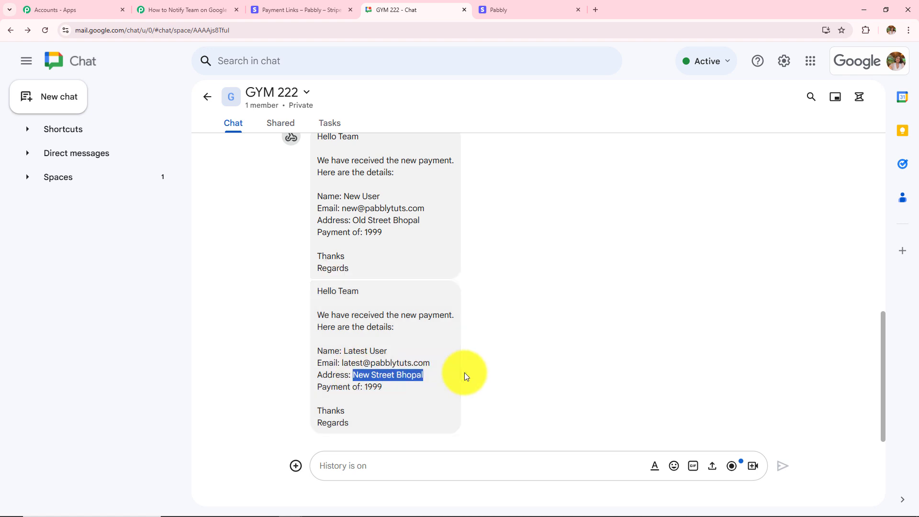
drag(367, 388, 435, 390)
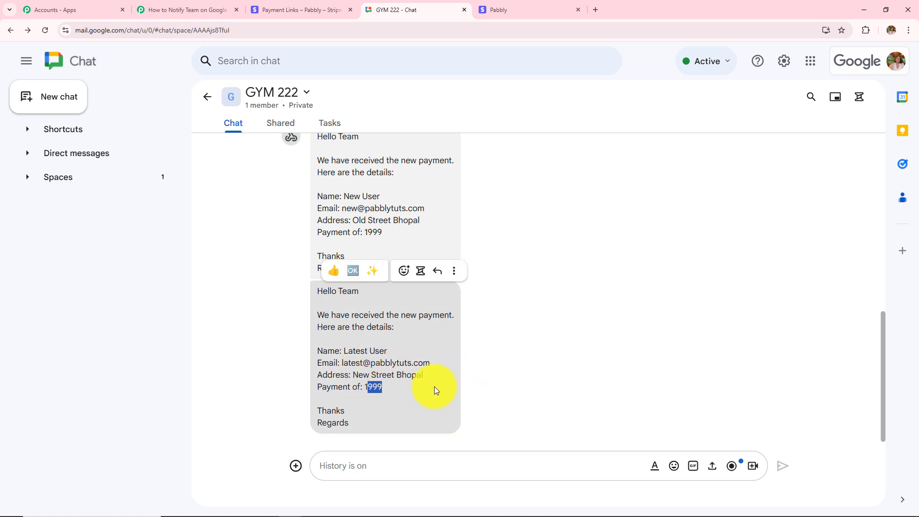
click(438, 387)
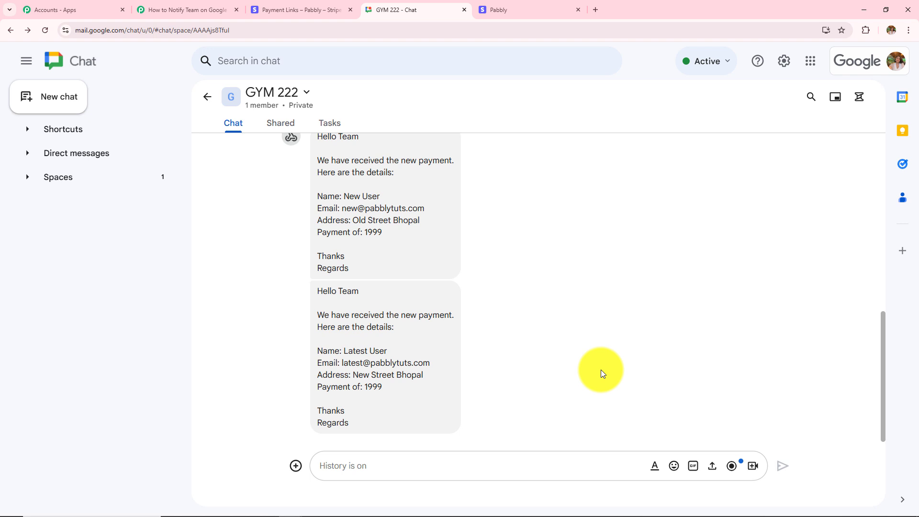
Switch to the Pabbly Connect workflow and review the Stripe New Charge trigger's setup, from its webhook instructions through the captured response data.
click(194, 10)
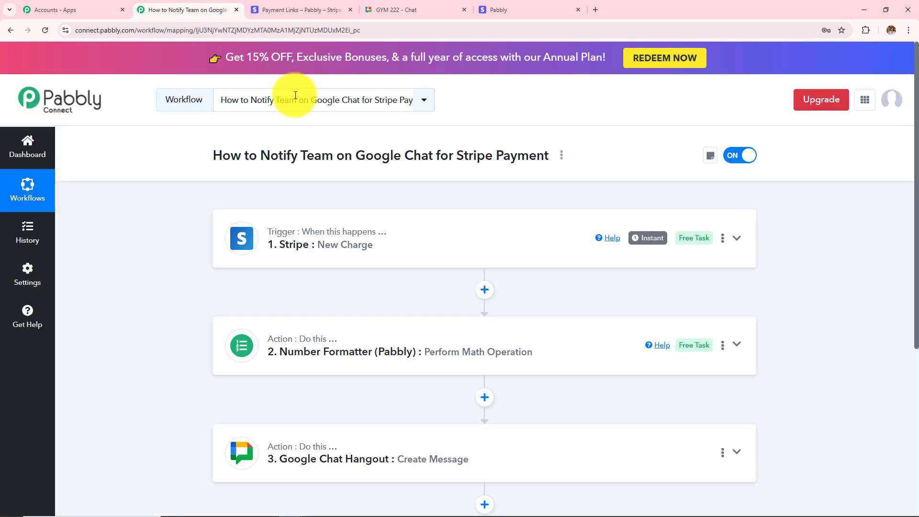
click(385, 252)
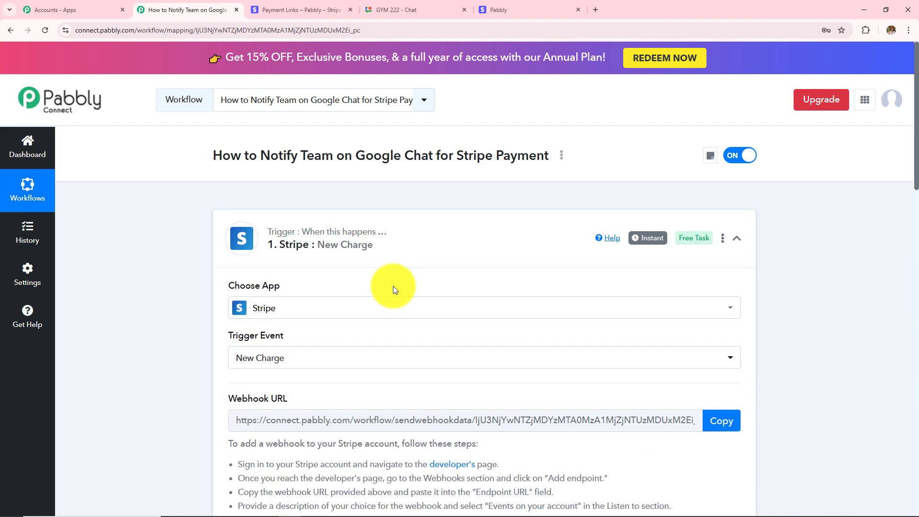
scroll(414, 336, down, 4)
scroll(498, 308, down, 7)
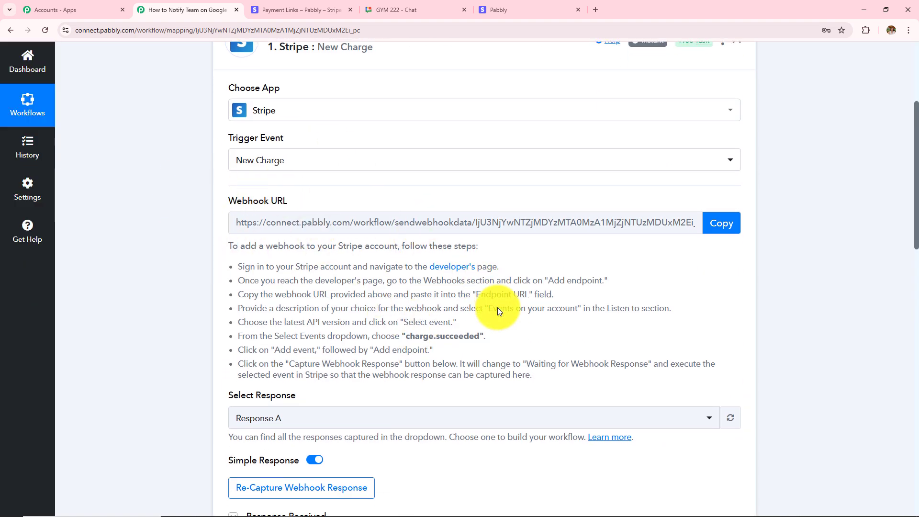
scroll(538, 326, down, 3)
scroll(537, 335, down, 3)
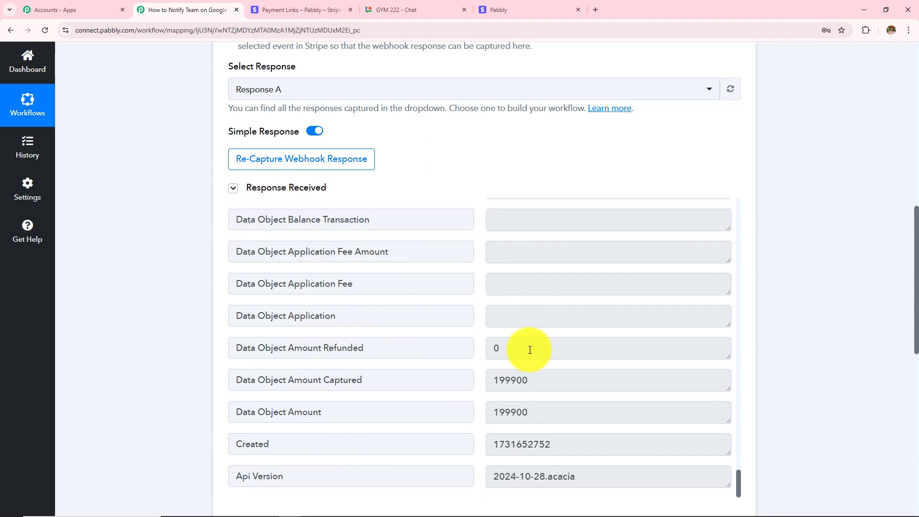
scroll(797, 393, down, 8)
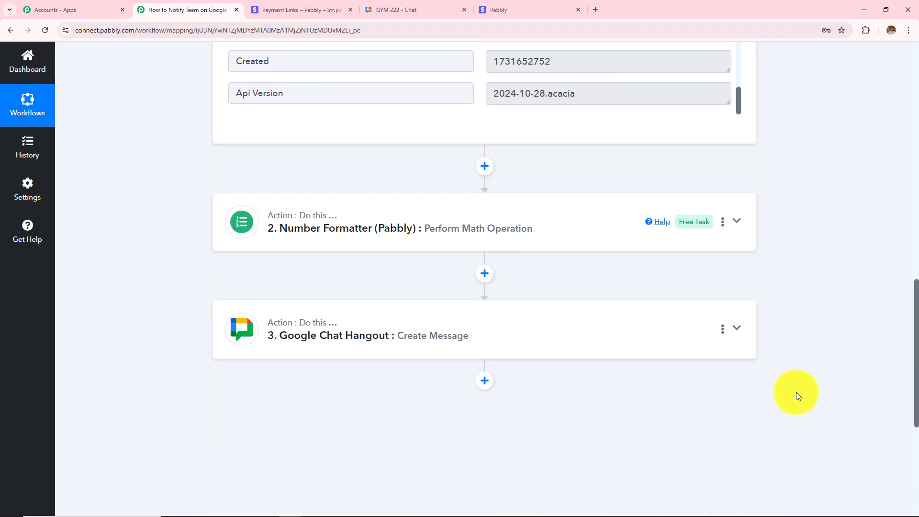
Review the Google Chat Create Message action's webhook, mapped message and response, compare with the GYM 222 messages, and return to the Pabbly Connect workflow.
click(504, 345)
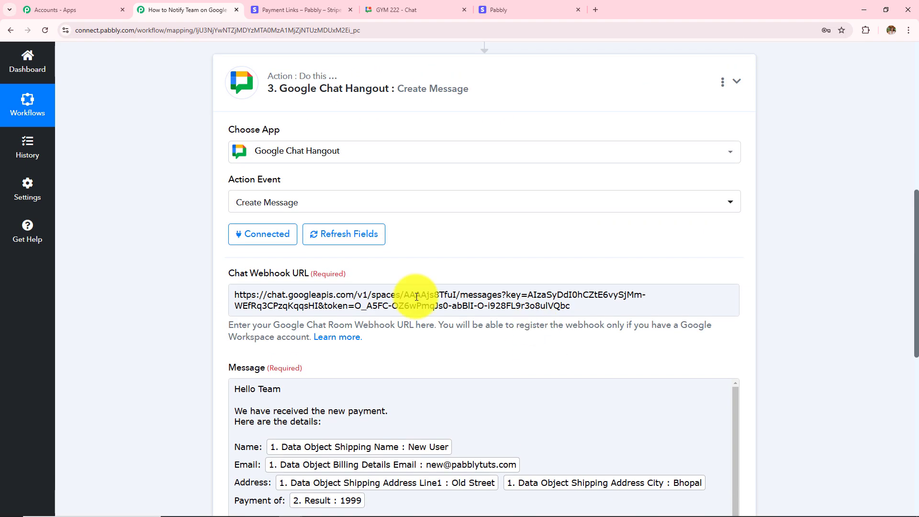
scroll(473, 343, down, 2)
scroll(476, 355, down, 1)
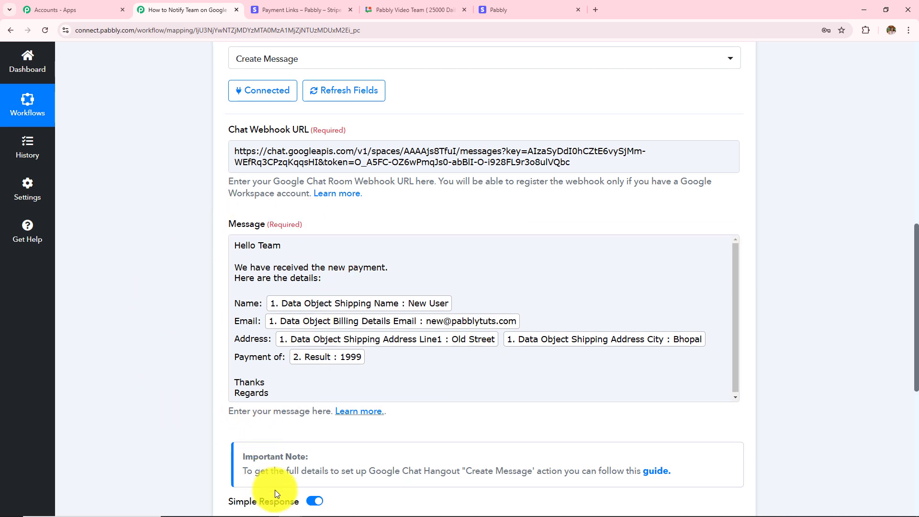
scroll(410, 404, down, 5)
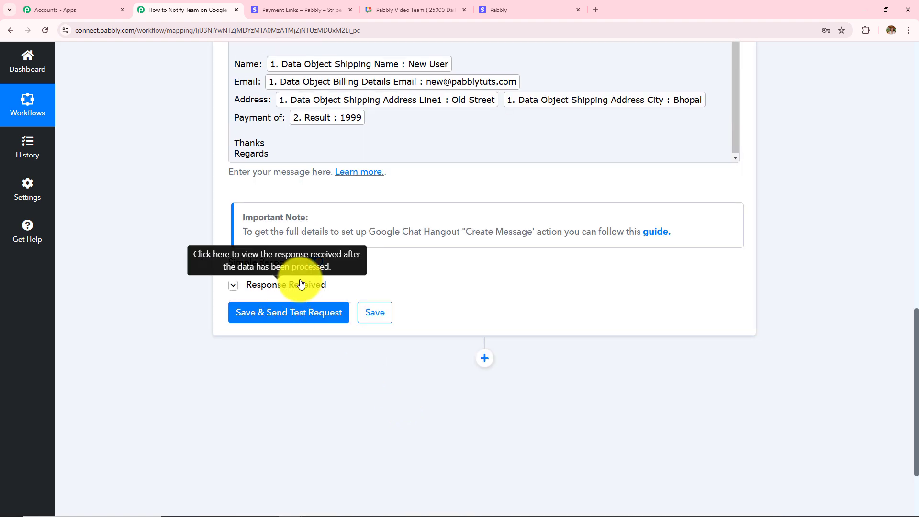
click(286, 284)
click(430, 6)
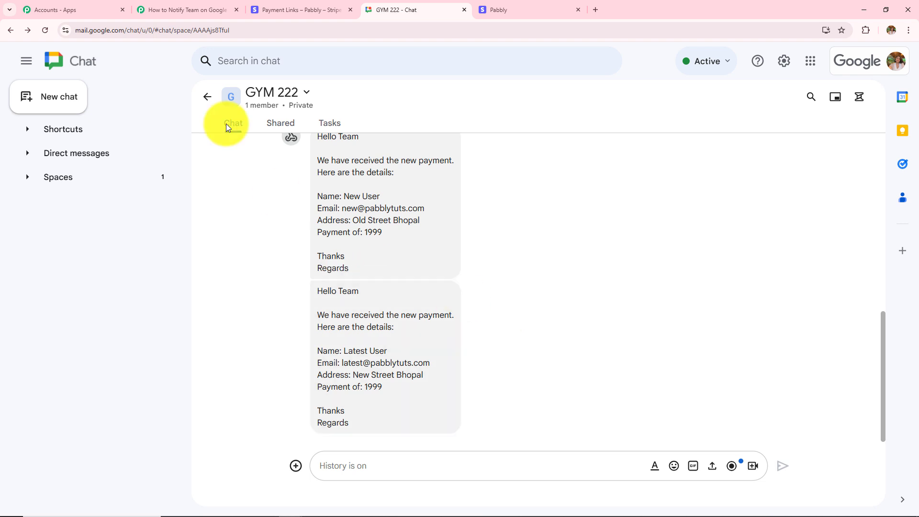
click(182, 10)
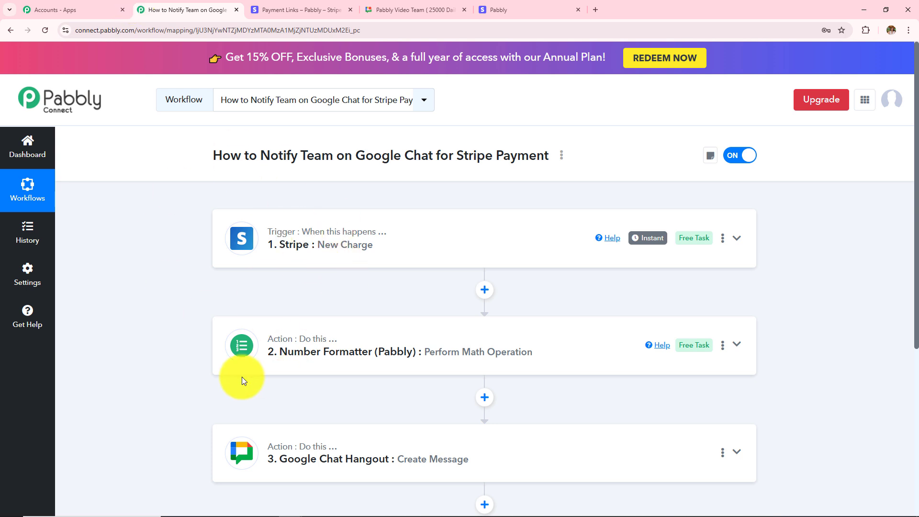